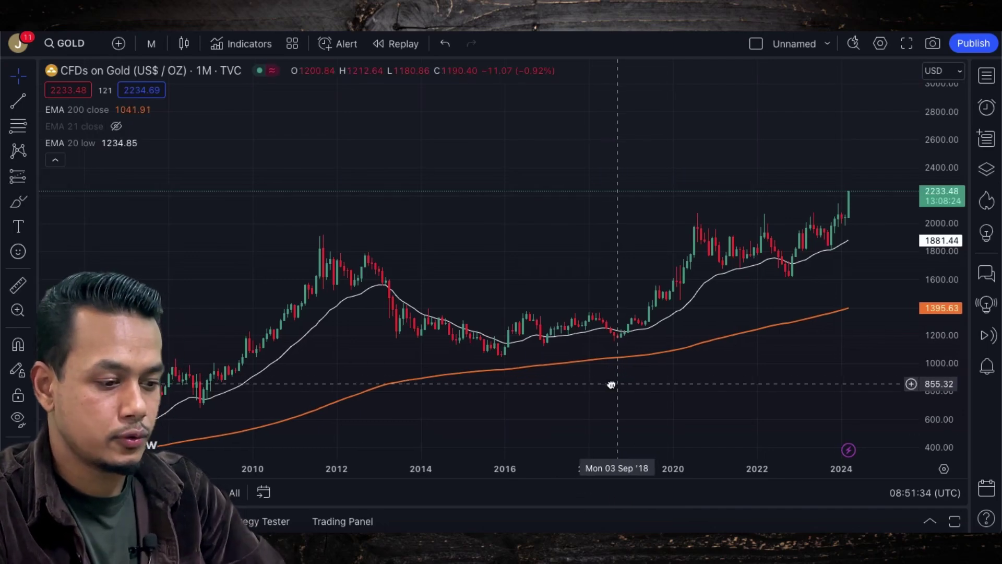
Zoom and pan the monthly gold chart to frame roughly 2012–2024 on a 0–2600 scale.
{"action": "scroll", "coordinate": [611, 384], "scroll_direction": "right", "scroll_amount": 2}
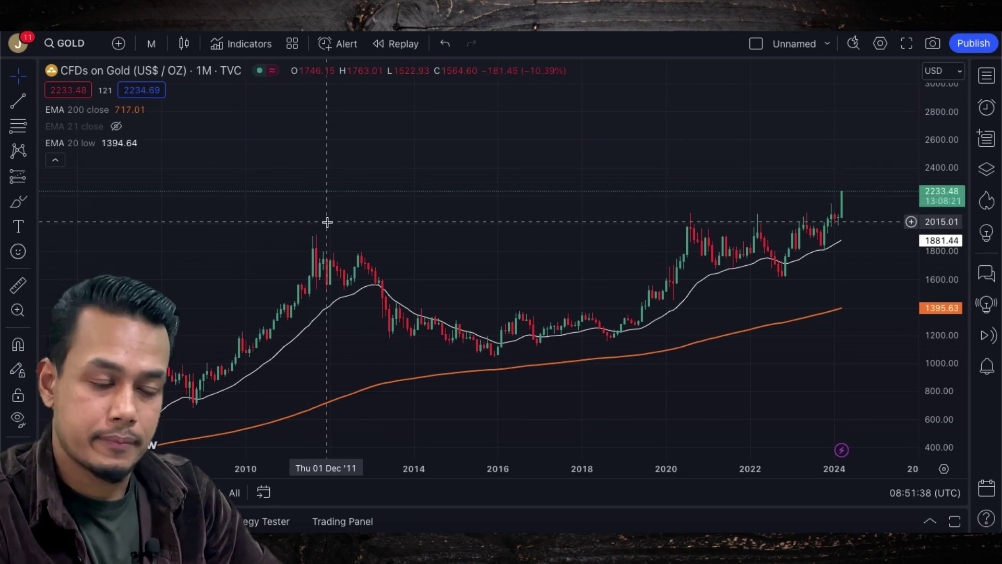
{"action": "scroll", "coordinate": [346, 248], "scroll_direction": "up", "scroll_amount": 1}
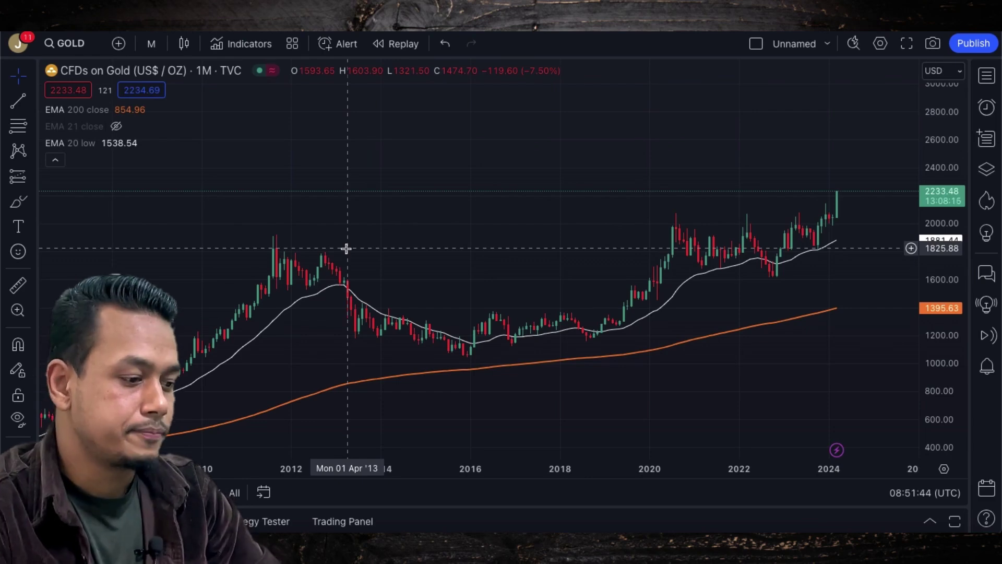
{"action": "scroll", "coordinate": [346, 248], "scroll_direction": "up", "scroll_amount": 1}
{"action": "left_click_drag", "start_coordinate": [358, 249], "coordinate": [410, 172]}
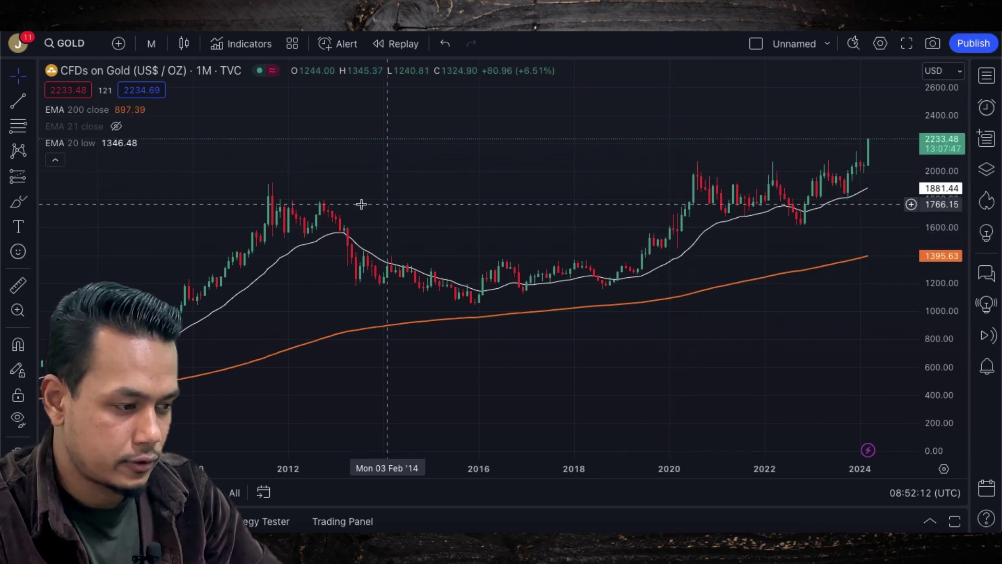
Draw a horizontal resistance ray from the 2011 peak and settle it at 1930.40.
{"action": "mouse_move", "coordinate": [45, 138]}
{"action": "left_click", "coordinate": [31, 105]}
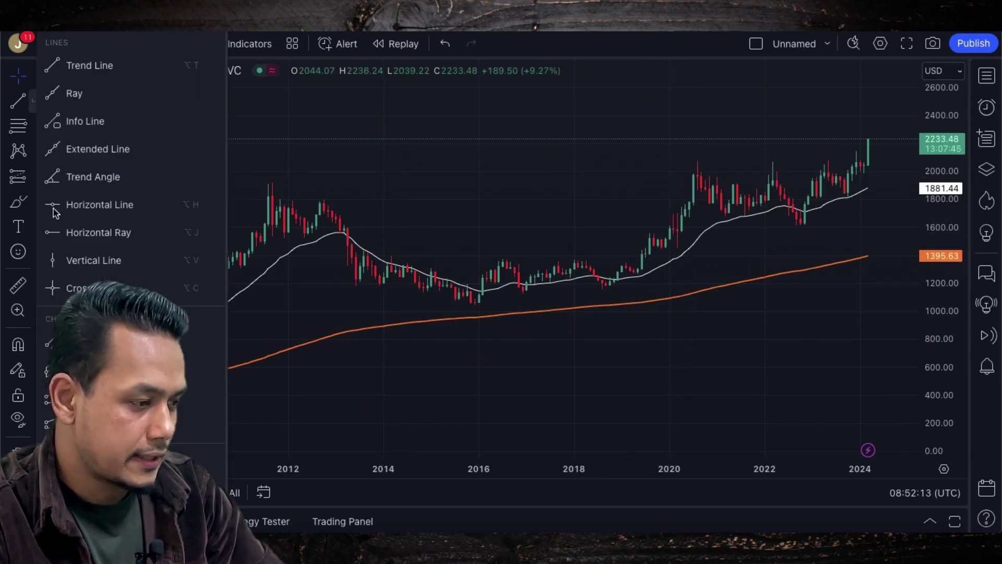
{"action": "left_click", "coordinate": [58, 234]}
{"action": "left_click", "coordinate": [201, 181]}
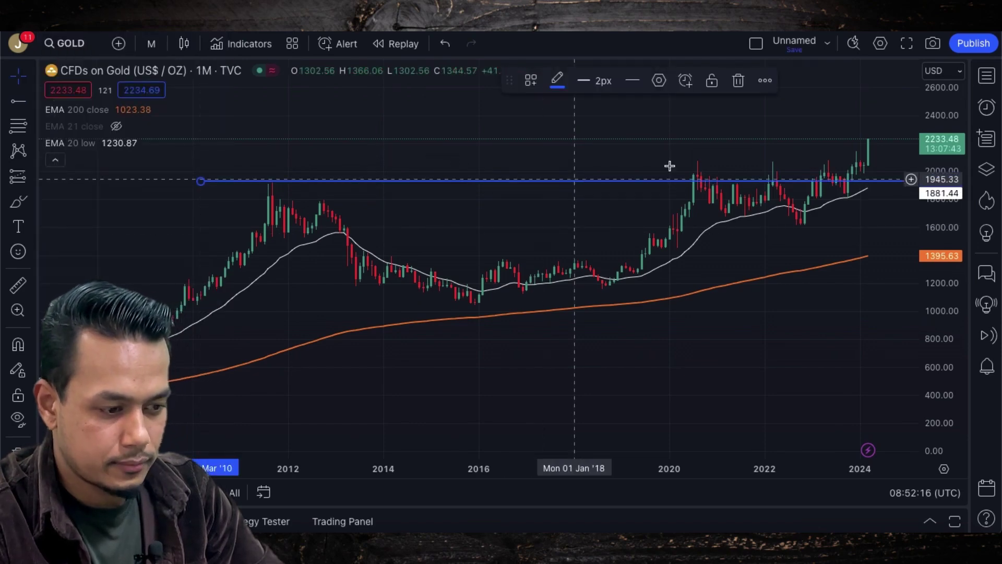
{"action": "left_click_drag", "start_coordinate": [665, 253], "coordinate": [642, 259]}
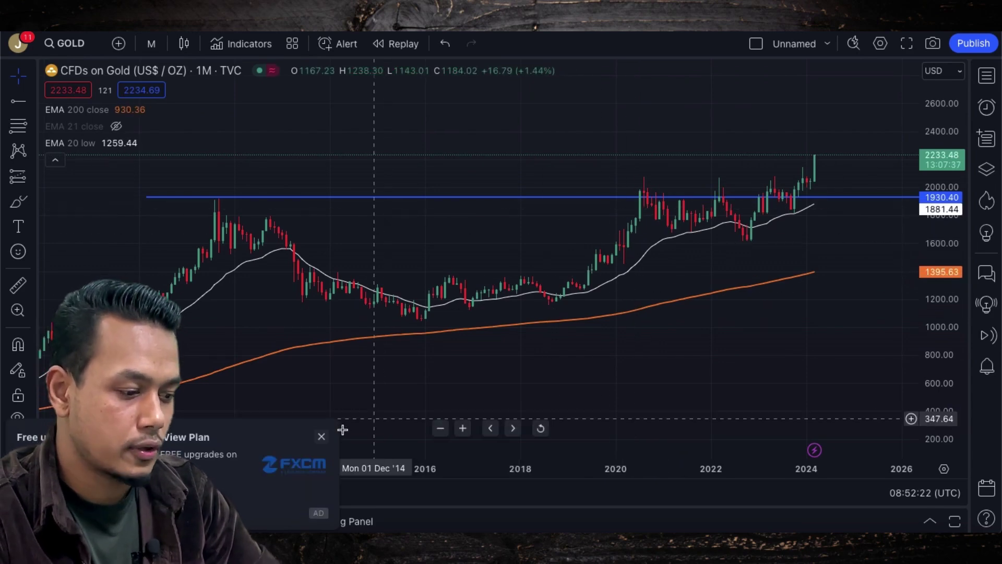
{"action": "left_click", "coordinate": [321, 436]}
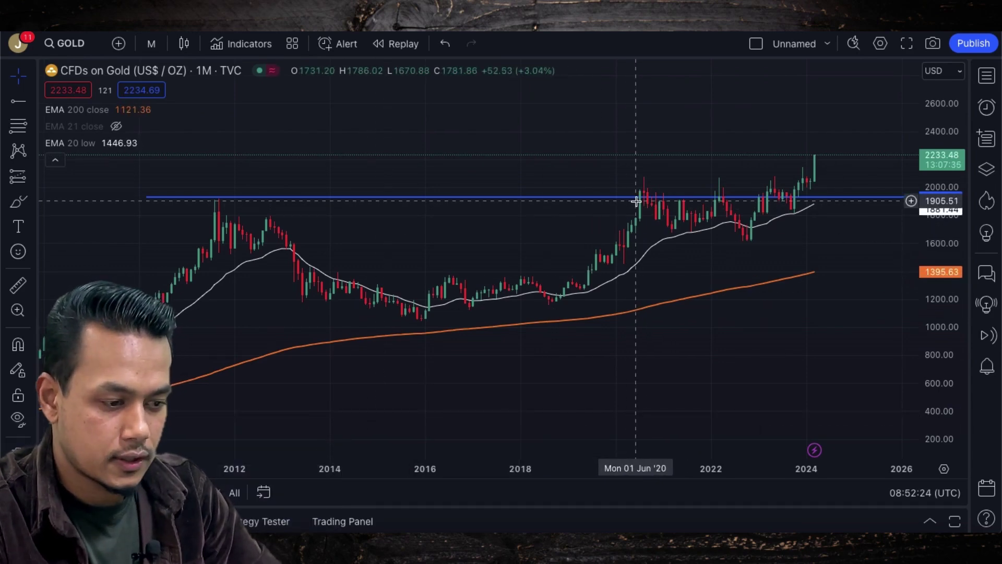
{"action": "left_click_drag", "start_coordinate": [639, 201], "coordinate": [643, 203]}
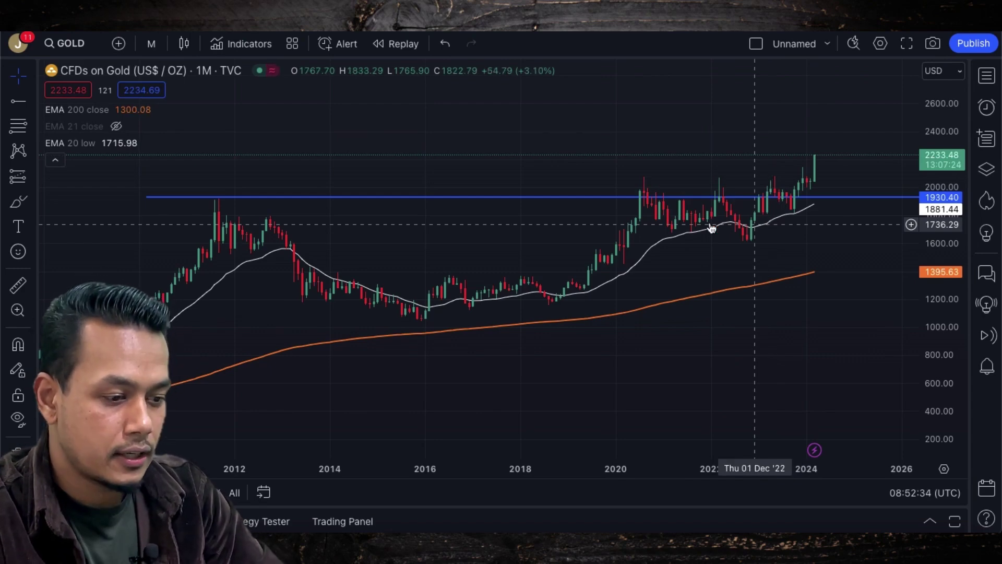
{"action": "scroll", "coordinate": [782, 245], "scroll_direction": "up", "scroll_amount": 2}
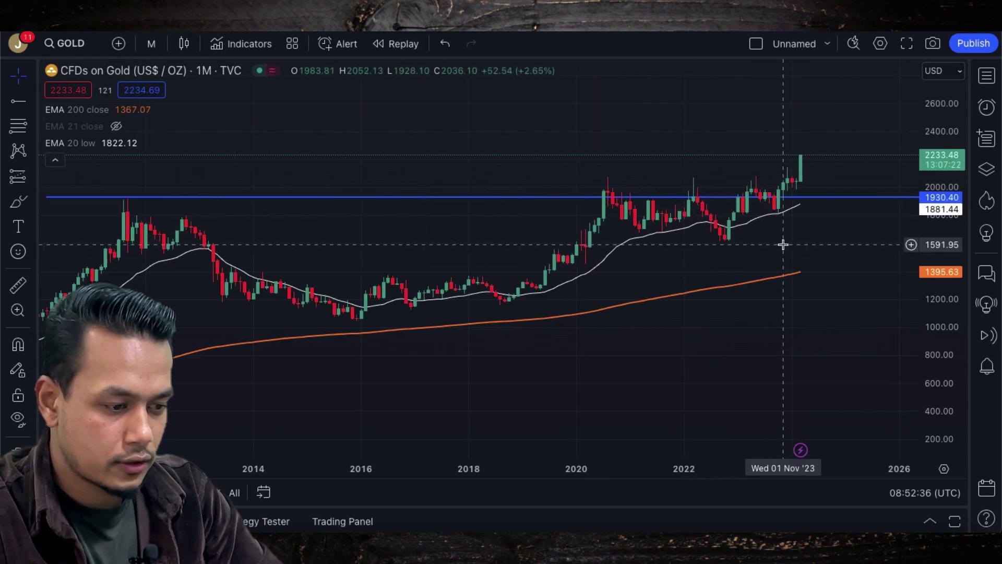
Add a second horizontal ray at 2064.78 along the 2020–2023 highs.
{"action": "key", "text": "alt+h"}
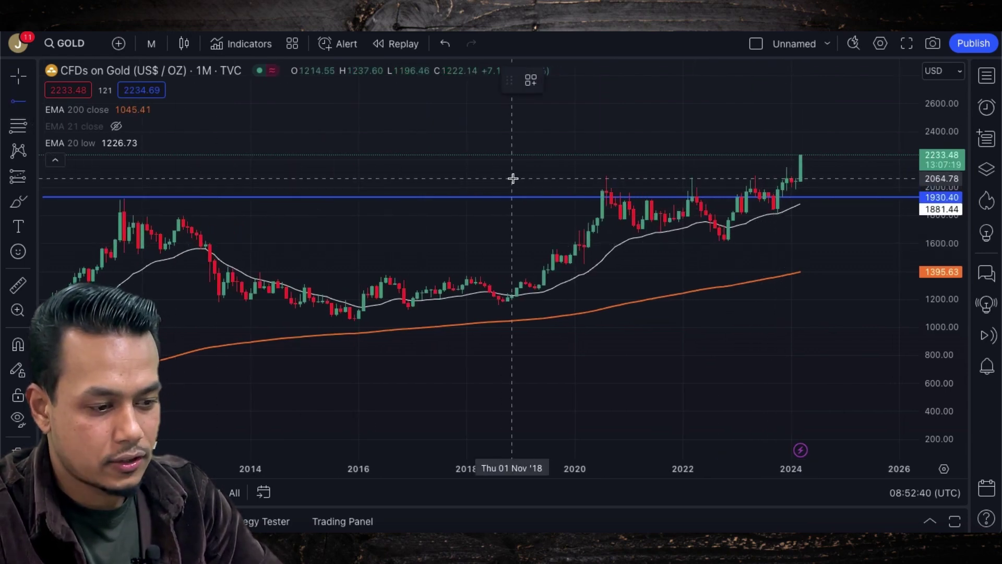
{"action": "left_click", "coordinate": [513, 178]}
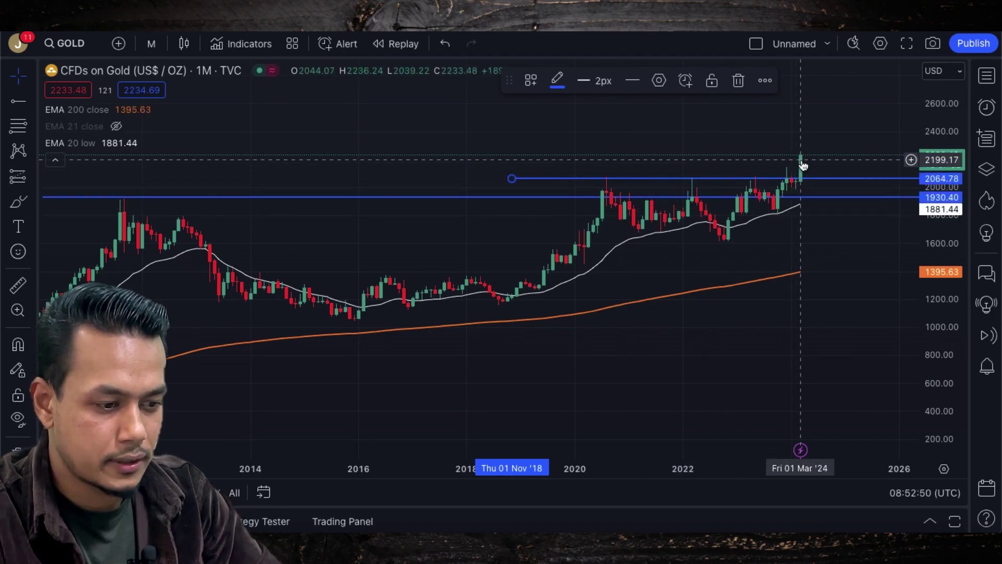
{"action": "scroll", "coordinate": [828, 293], "scroll_direction": "down", "scroll_amount": 1}
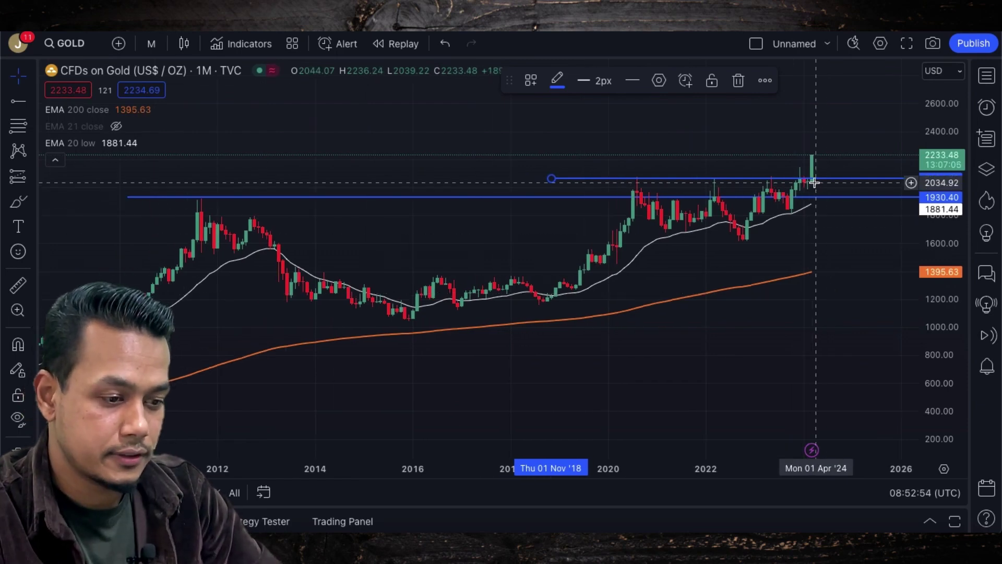
{"action": "scroll", "coordinate": [795, 339], "scroll_direction": "up", "scroll_amount": 1}
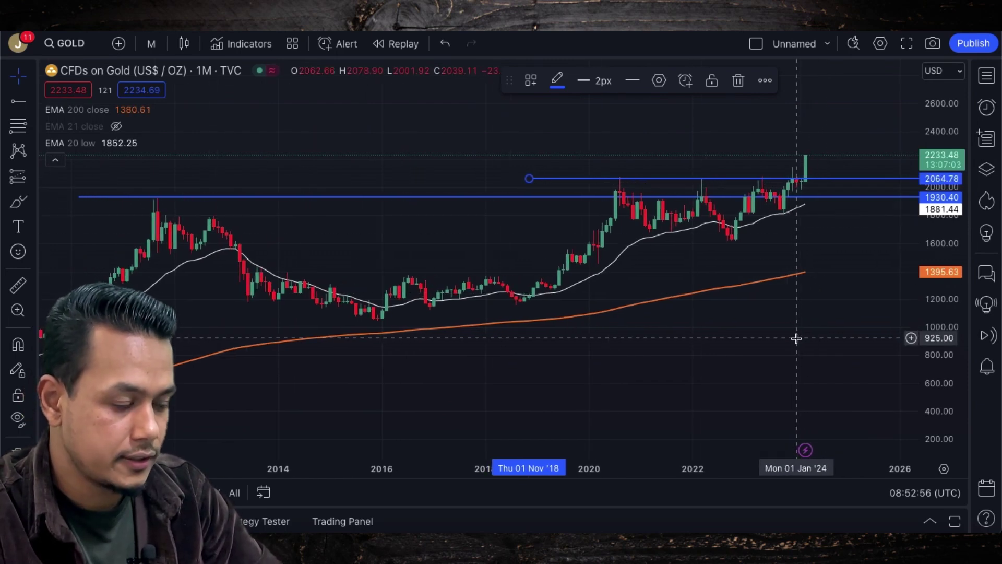
{"action": "left_click_drag", "start_coordinate": [796, 338], "coordinate": [787, 376]}
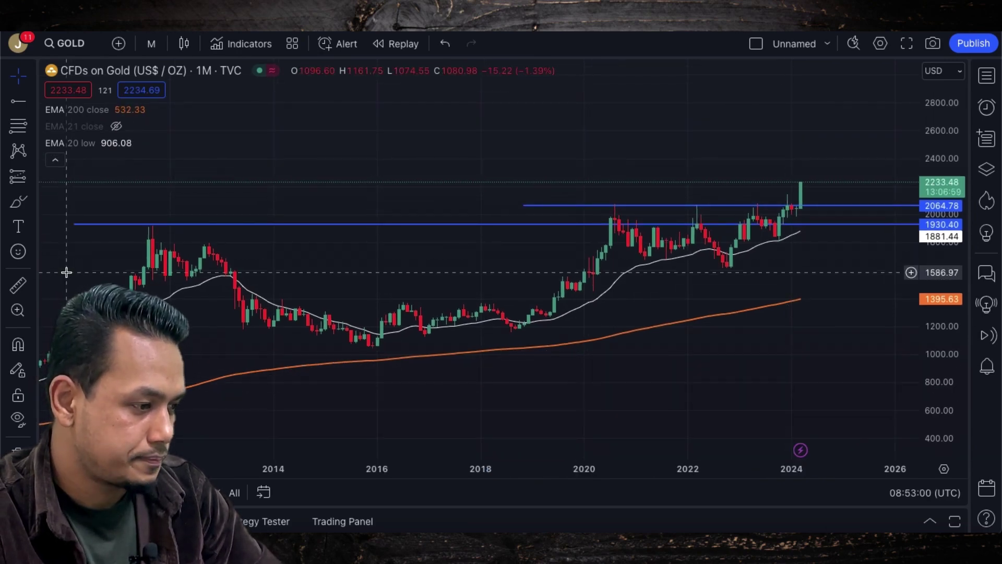
{"action": "left_click", "coordinate": [33, 178]}
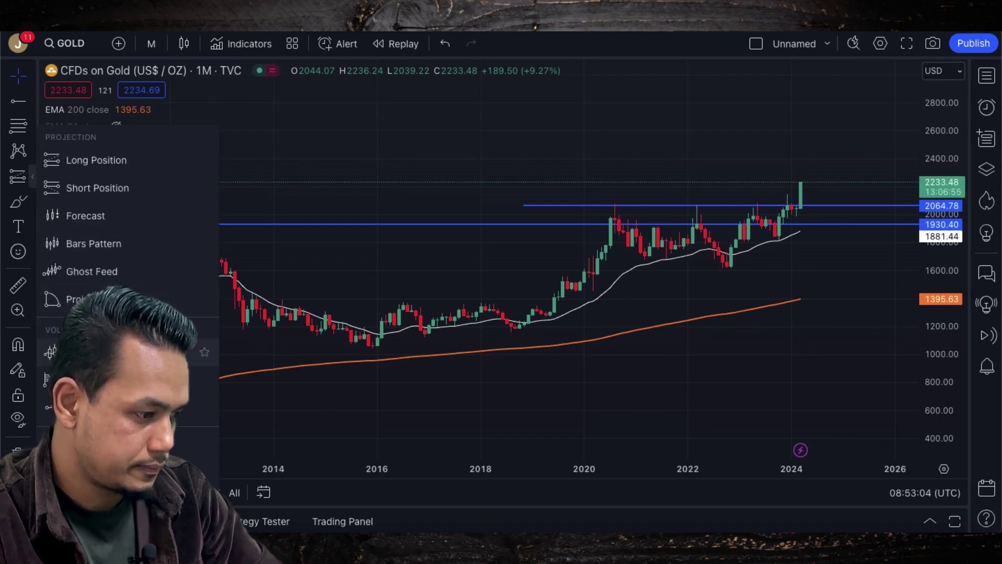
Measure the rise from the 2015 low to 1920.44 and move the range onto the 1930.40 line.
{"action": "left_click", "coordinate": [104, 461]}
{"action": "left_click", "coordinate": [372, 348]}
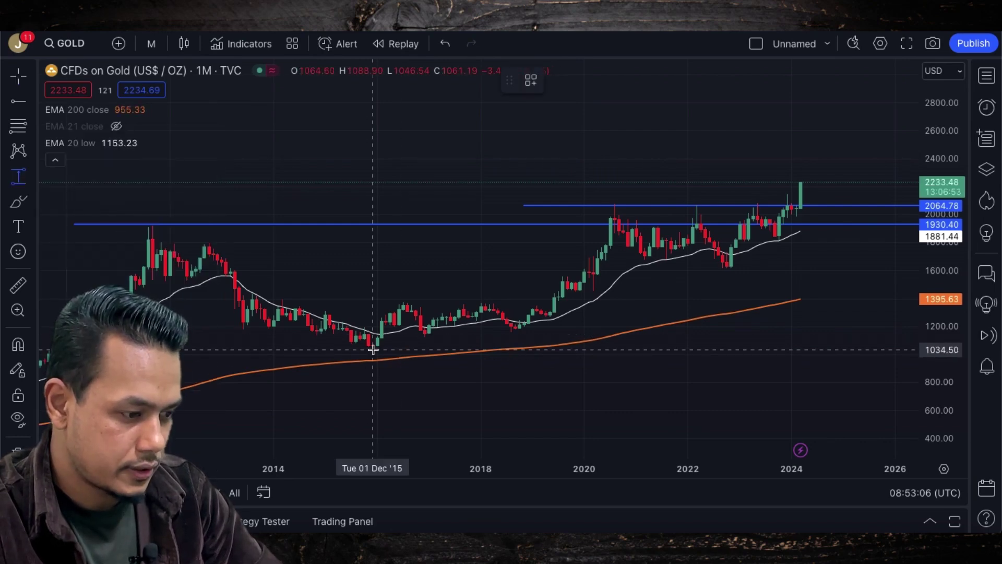
{"action": "left_click", "coordinate": [368, 297]}
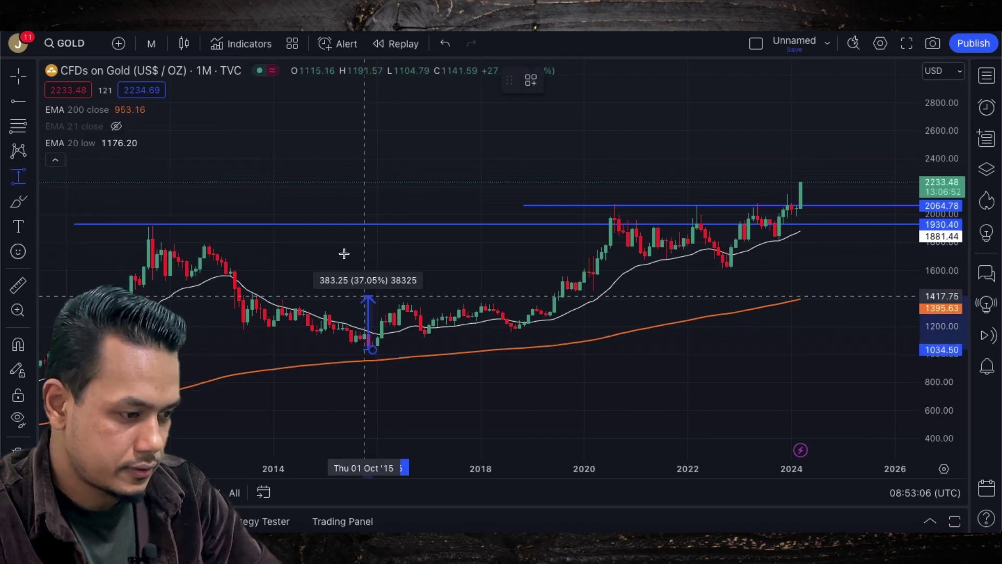
{"action": "left_click", "coordinate": [334, 227]}
{"action": "mouse_move", "coordinate": [355, 315]}
{"action": "left_mouse_down"}
{"action": "mouse_move", "coordinate": [434, 264]}
{"action": "mouse_move", "coordinate": [765, 169]}
{"action": "mouse_move", "coordinate": [845, 195]}
{"action": "left_mouse_up"}
{"action": "left_click_drag", "start_coordinate": [831, 322], "coordinate": [756, 351]}
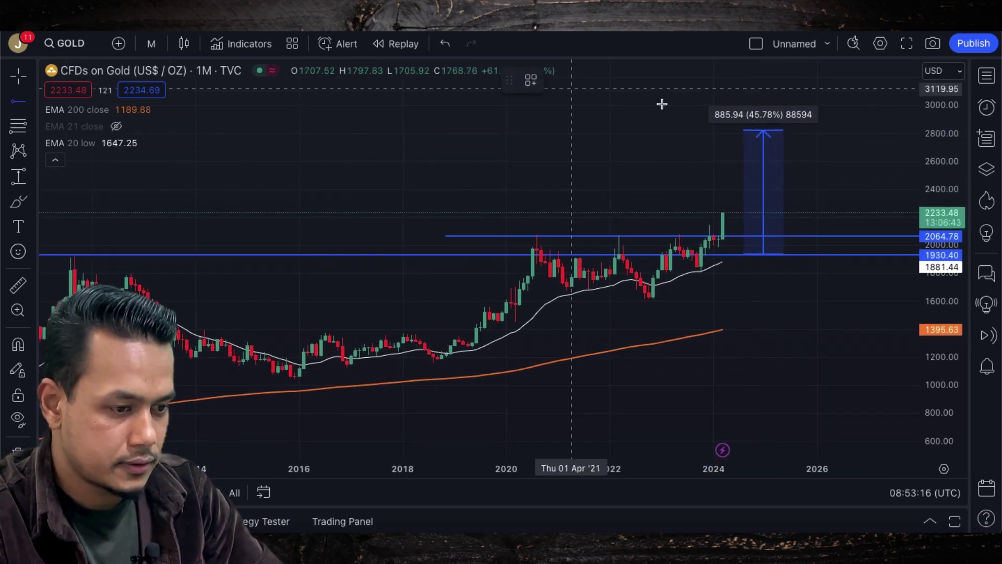
Mark the 2821.32 projected target with a horizontal ray.
{"action": "left_click", "coordinate": [670, 131]}
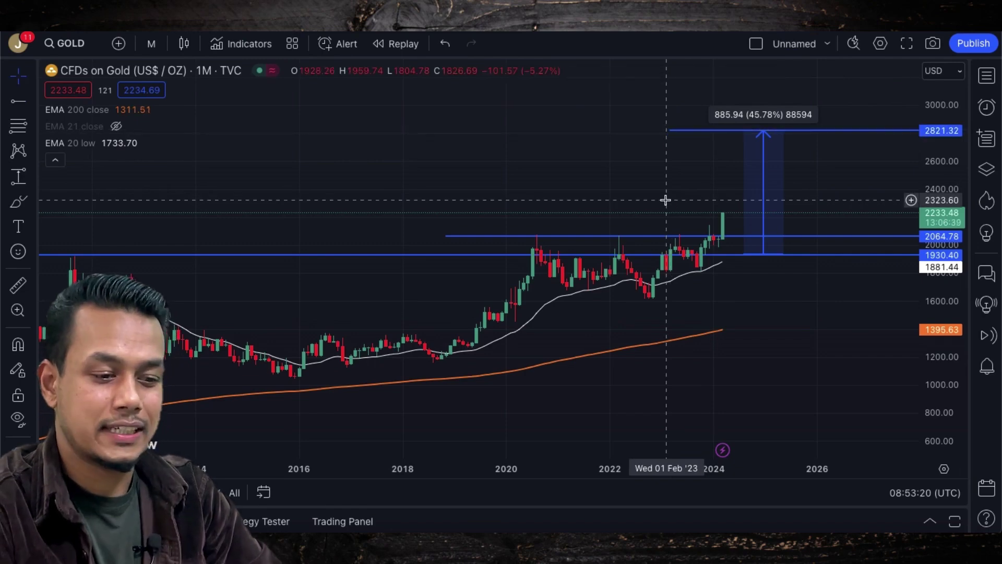
{"action": "left_click_drag", "start_coordinate": [584, 197], "coordinate": [624, 172]}
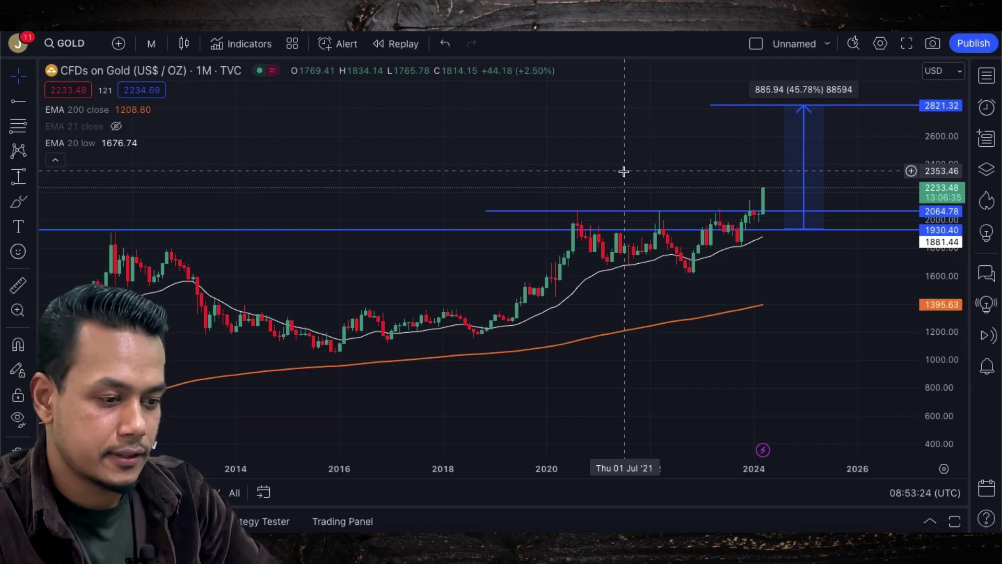
{"action": "left_click_drag", "start_coordinate": [577, 154], "coordinate": [558, 172]}
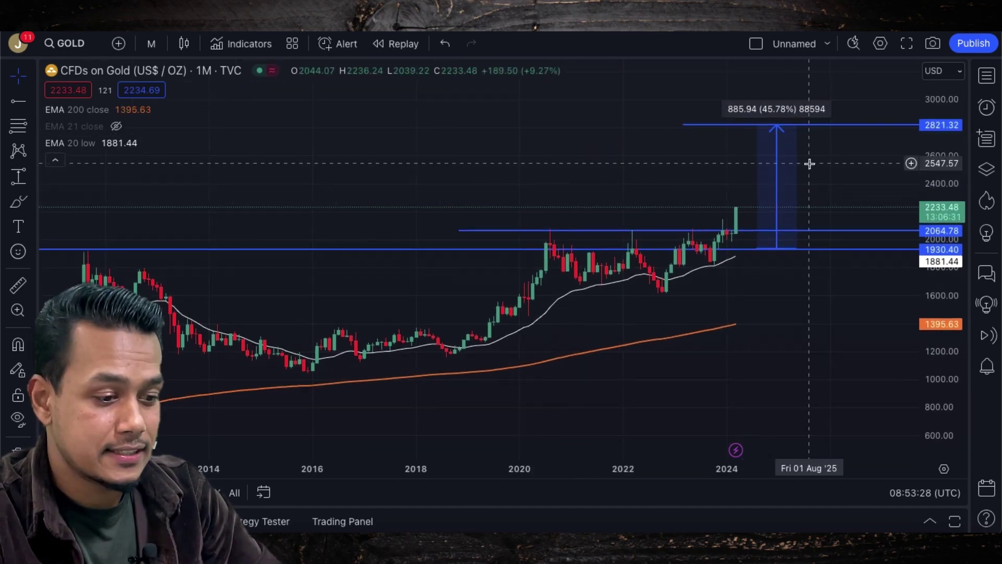
{"action": "left_click_drag", "start_coordinate": [441, 197], "coordinate": [523, 183]}
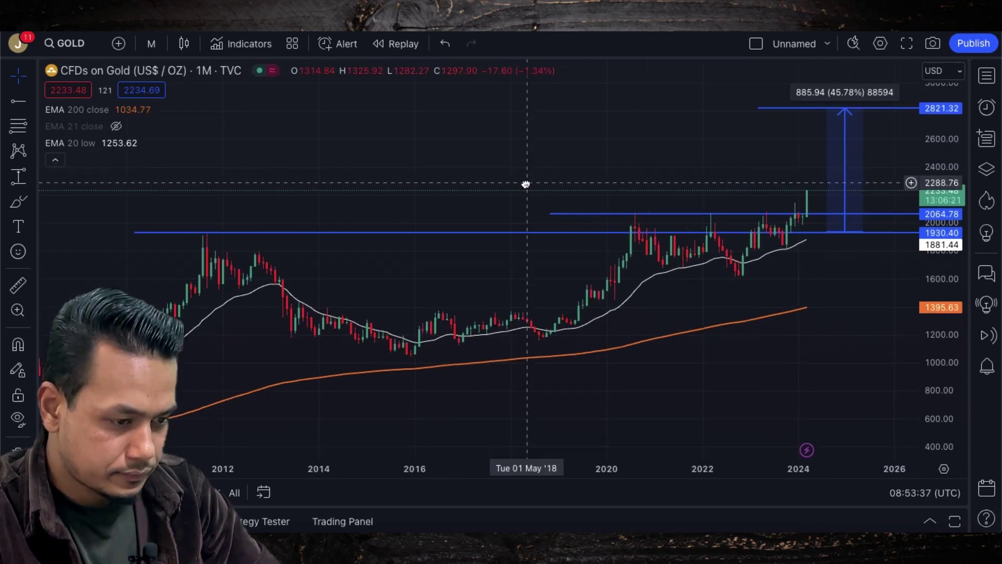
Pan back and zoom out the time axis to show gold from the mid-1980s to about 2009.
{"action": "left_click_drag", "start_coordinate": [440, 205], "coordinate": [397, 213]}
{"action": "left_click_drag", "start_coordinate": [349, 236], "coordinate": [423, 283]}
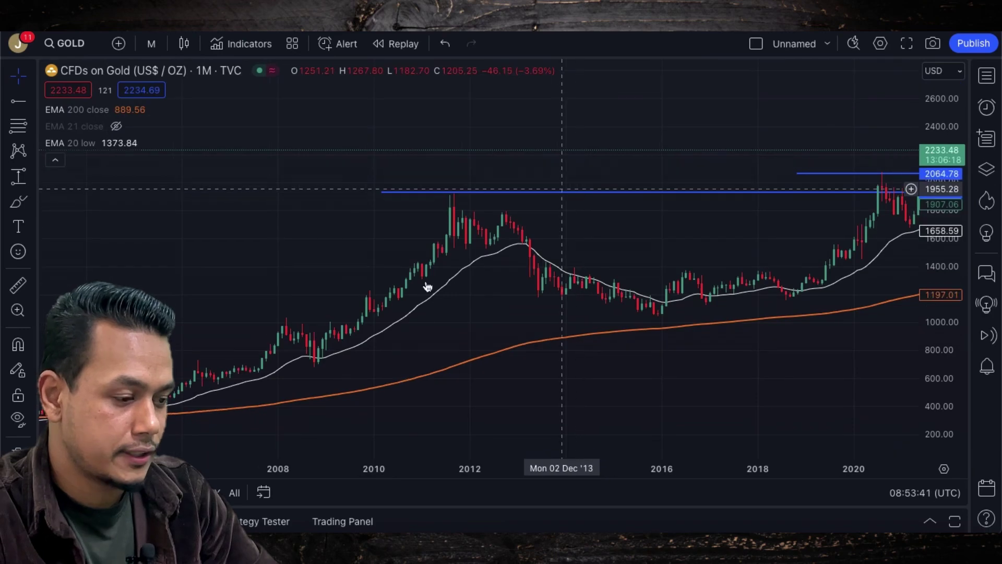
{"action": "scroll", "coordinate": [423, 284], "scroll_direction": "down", "scroll_amount": 2}
{"action": "left_click_drag", "start_coordinate": [346, 250], "coordinate": [506, 170]}
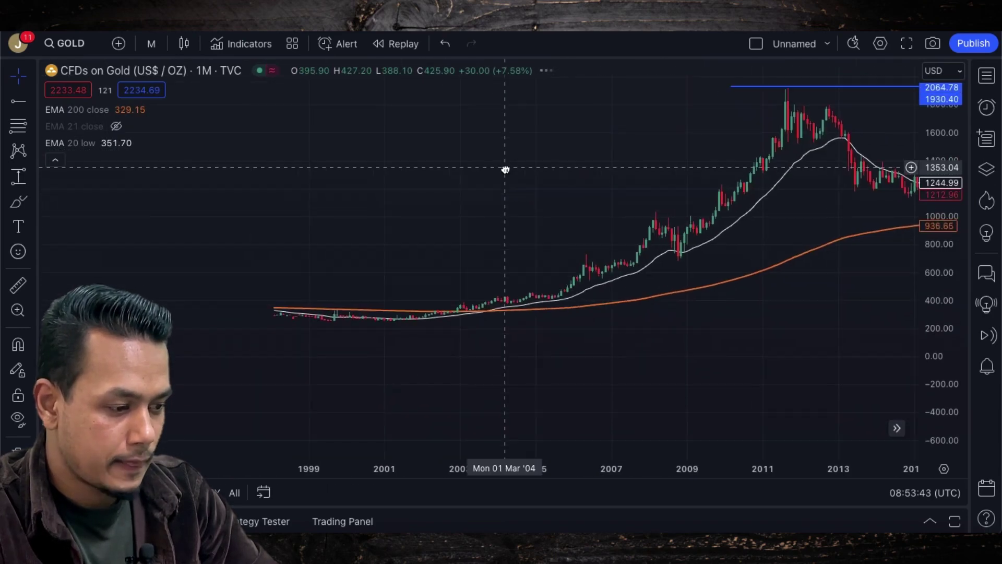
{"action": "scroll", "coordinate": [496, 183], "scroll_direction": "down", "scroll_amount": 3}
{"action": "scroll", "coordinate": [496, 183], "scroll_direction": "down", "scroll_amount": 1}
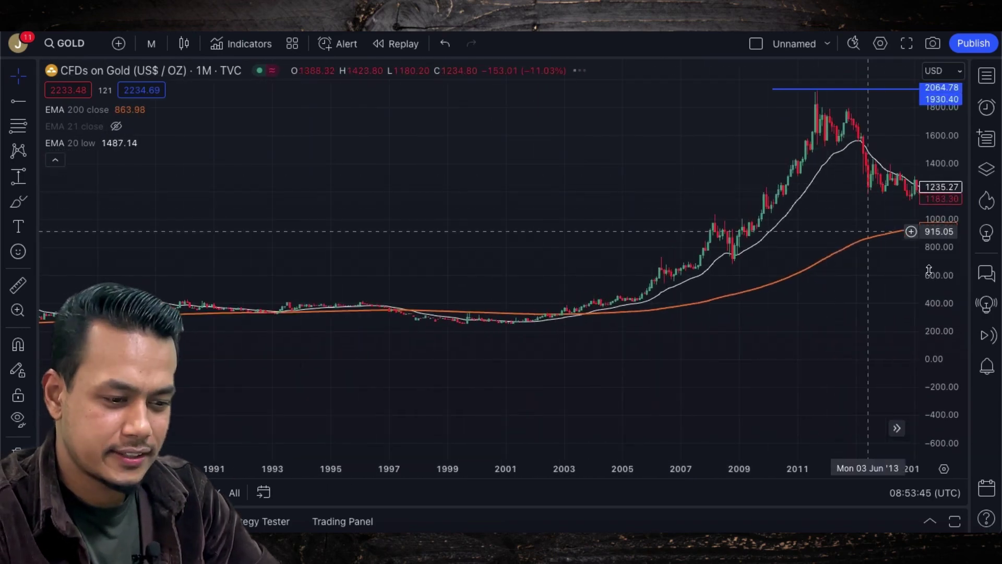
{"action": "left_click_drag", "start_coordinate": [930, 277], "coordinate": [930, 148]}
{"action": "scroll", "coordinate": [602, 286], "scroll_direction": "down", "scroll_amount": 2}
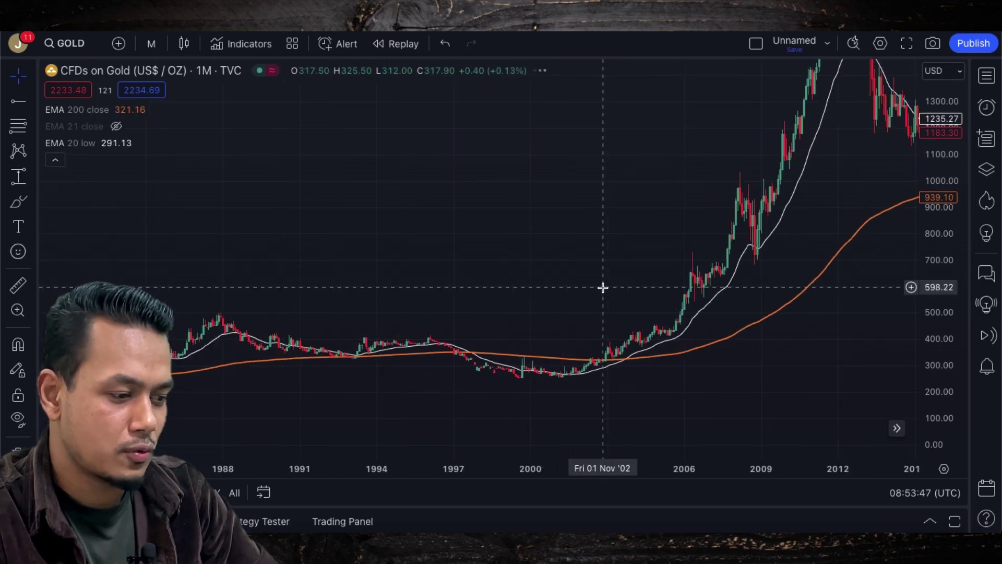
{"action": "scroll", "coordinate": [521, 281], "scroll_direction": "down", "scroll_amount": 3}
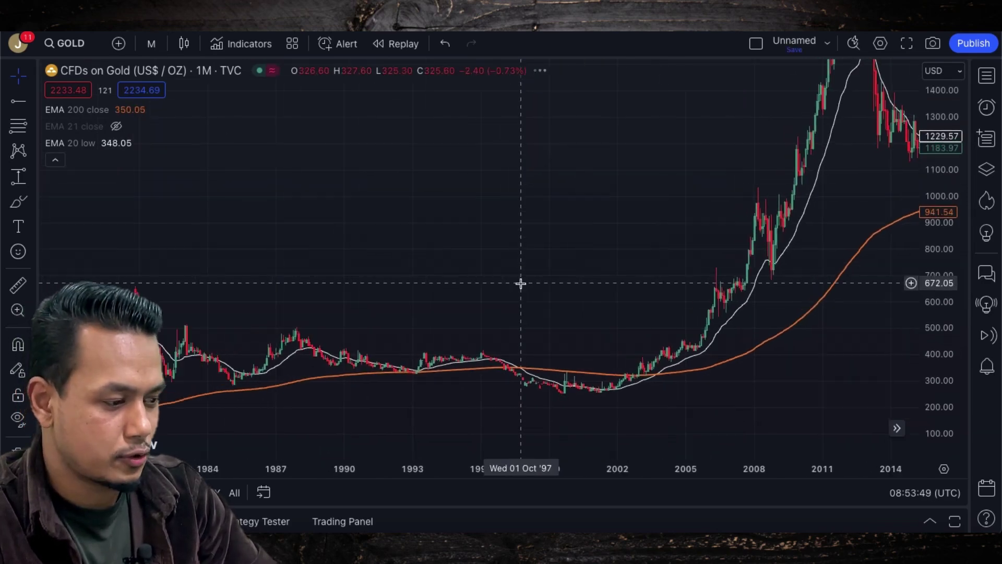
{"action": "left_click_drag", "start_coordinate": [521, 283], "coordinate": [640, 277]}
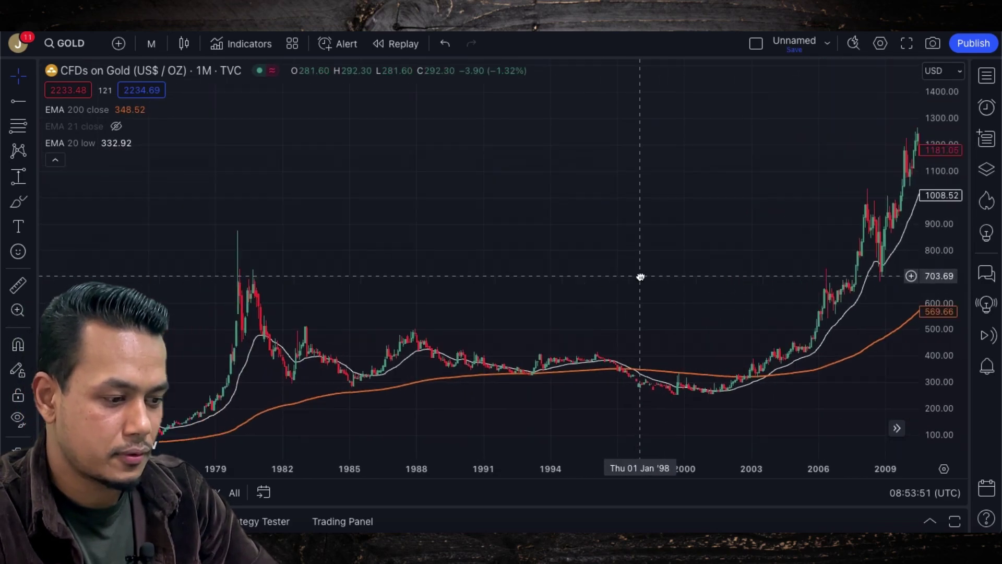
{"action": "scroll", "coordinate": [640, 277], "scroll_direction": "up", "scroll_amount": 2}
{"action": "scroll", "coordinate": [640, 276], "scroll_direction": "up", "scroll_amount": 2}
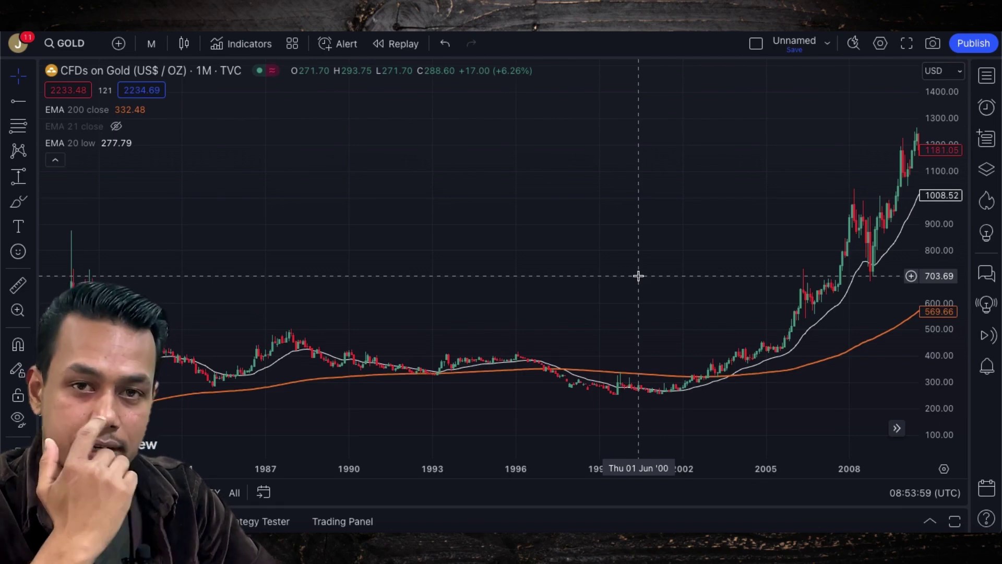
Place a horizontal ray at 880.37 from the early-1980s spike high.
{"action": "mouse_move", "coordinate": [80, 132]}
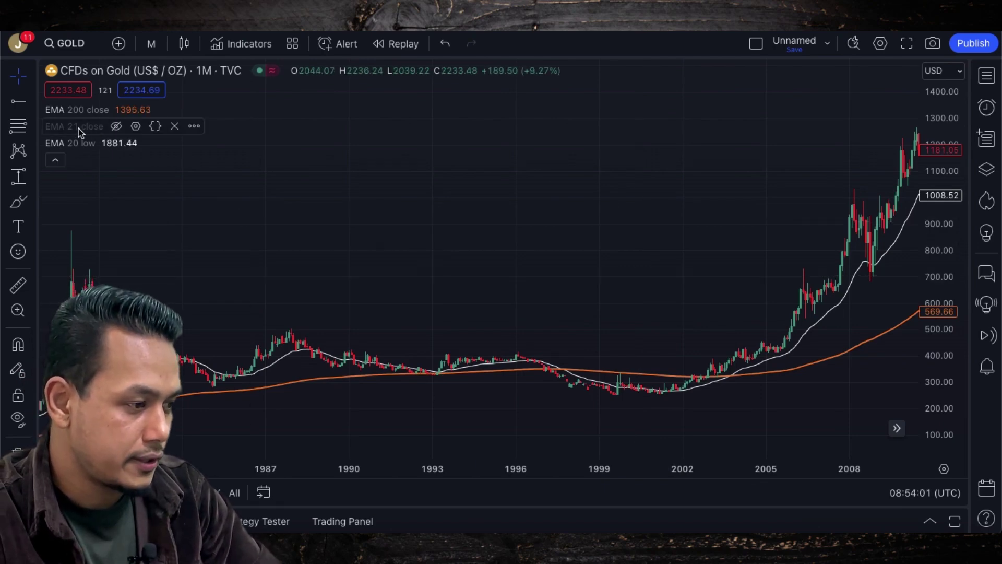
{"action": "left_click", "coordinate": [22, 107]}
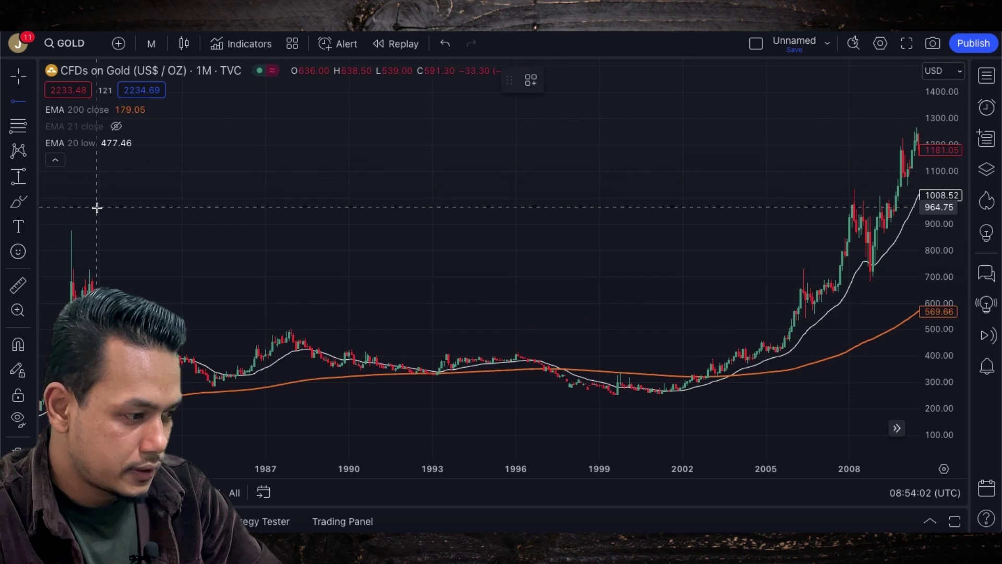
{"action": "left_click", "coordinate": [58, 230]}
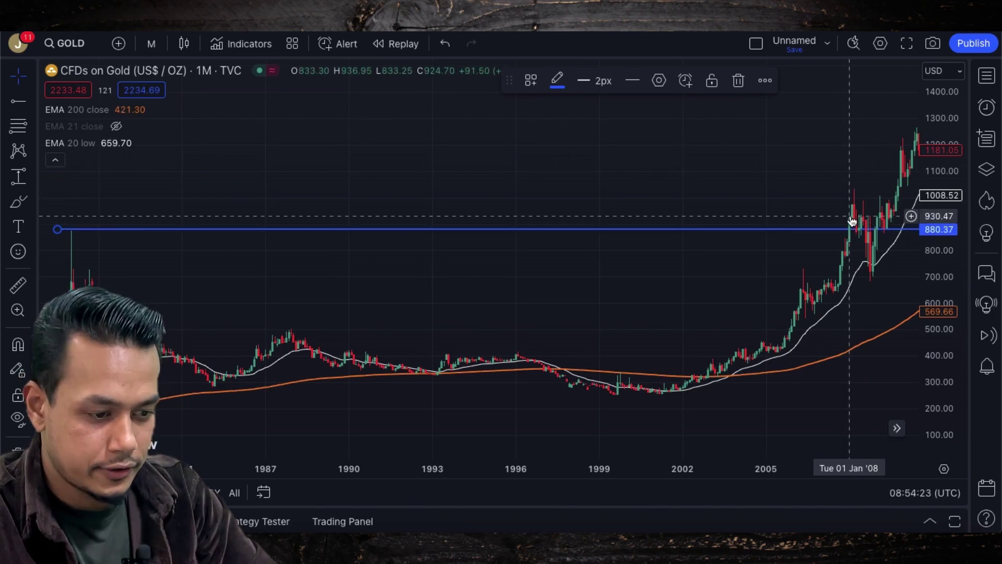
{"action": "left_click_drag", "start_coordinate": [814, 319], "coordinate": [716, 354]}
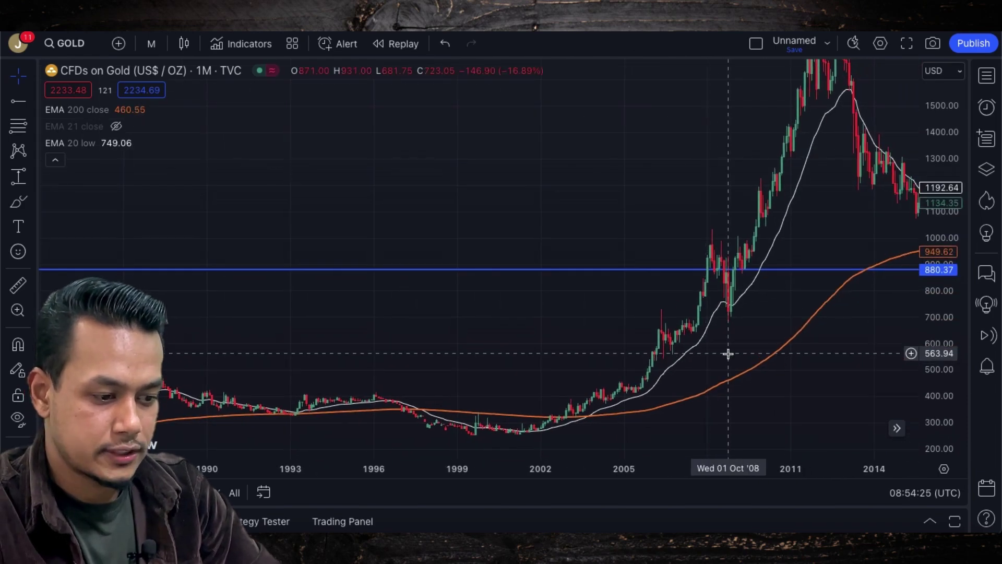
{"action": "scroll", "coordinate": [727, 354], "scroll_direction": "up", "scroll_amount": 3}
{"action": "scroll", "coordinate": [728, 352], "scroll_direction": "up", "scroll_amount": 3}
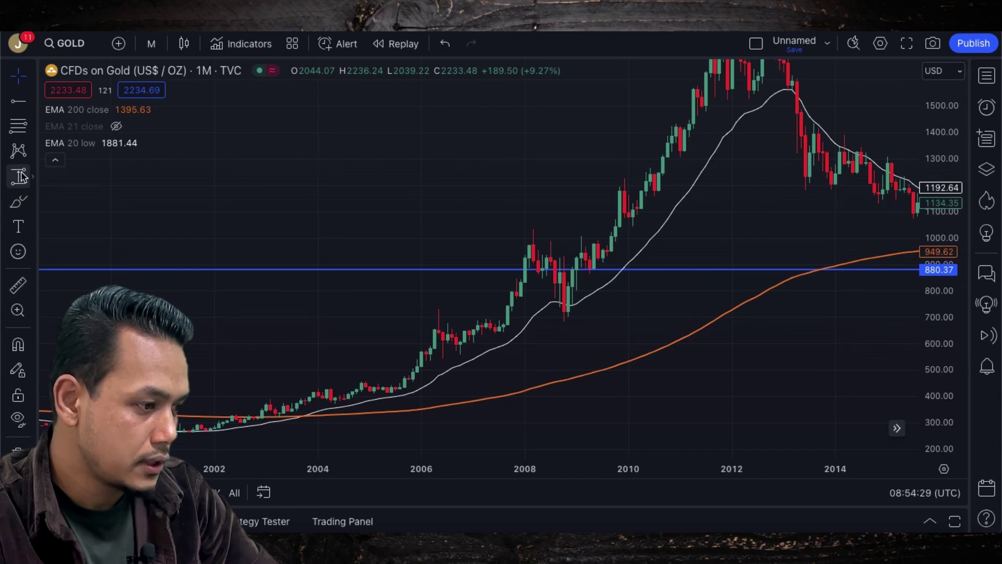
Zoom into 2007–2011, mark the 2008 high with a ray at 980.39, then zoom back out.
{"action": "left_click_drag", "start_coordinate": [458, 210], "coordinate": [694, 340]}
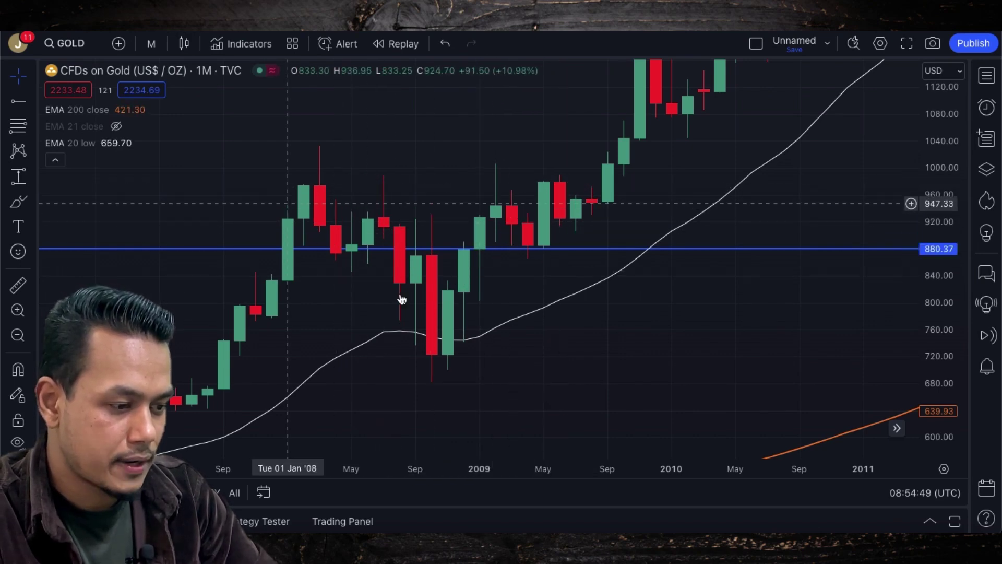
{"action": "left_click", "coordinate": [19, 101]}
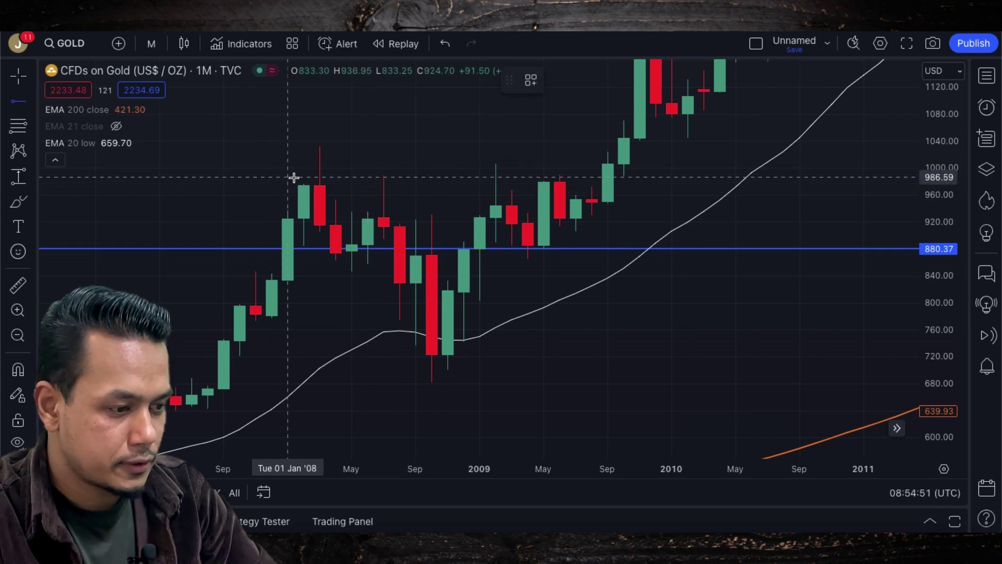
{"action": "left_click", "coordinate": [285, 181]}
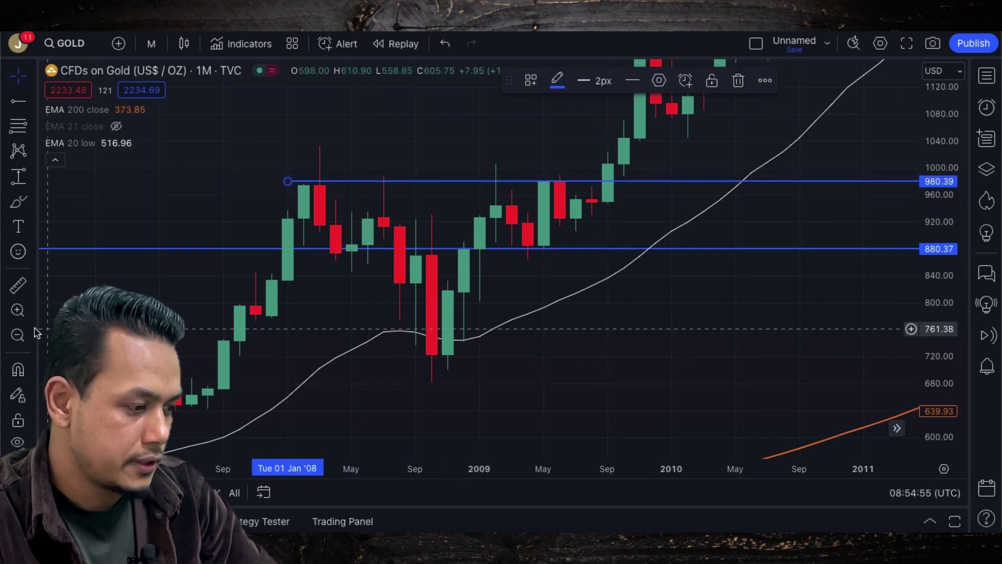
{"action": "left_click", "coordinate": [19, 336]}
{"action": "scroll", "coordinate": [403, 227], "scroll_direction": "down", "scroll_amount": 2}
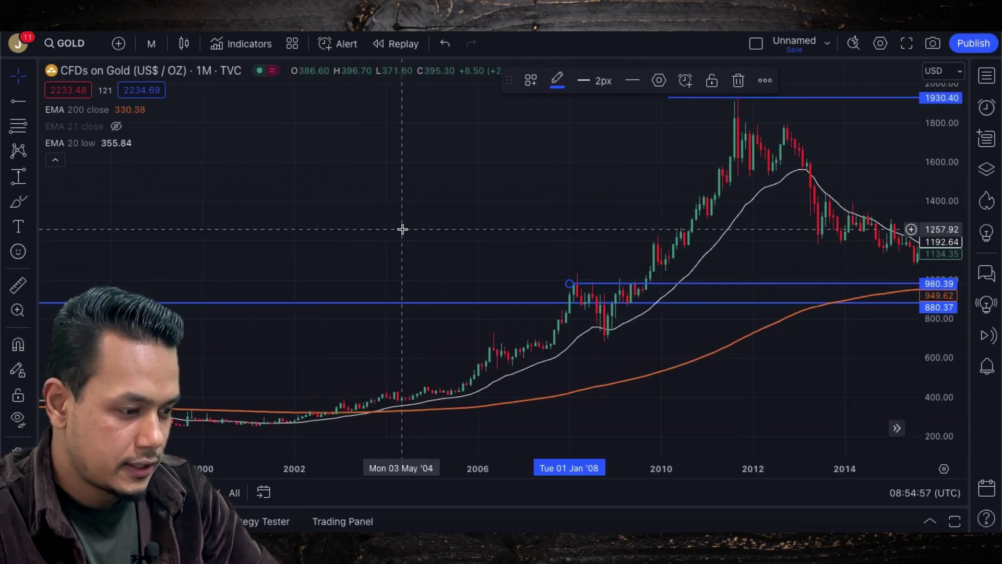
{"action": "left_click_drag", "start_coordinate": [405, 235], "coordinate": [500, 213]}
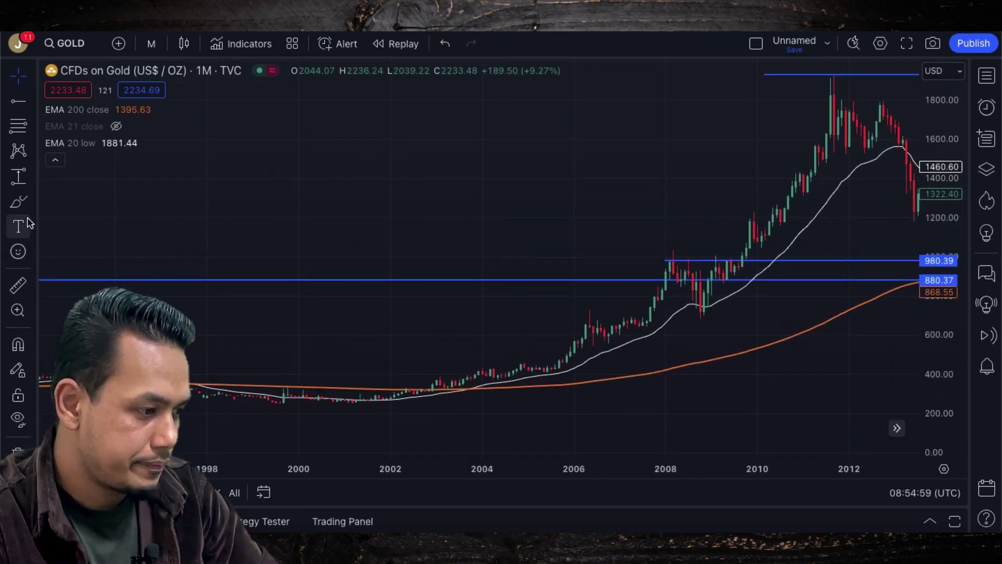
{"action": "left_click", "coordinate": [18, 177]}
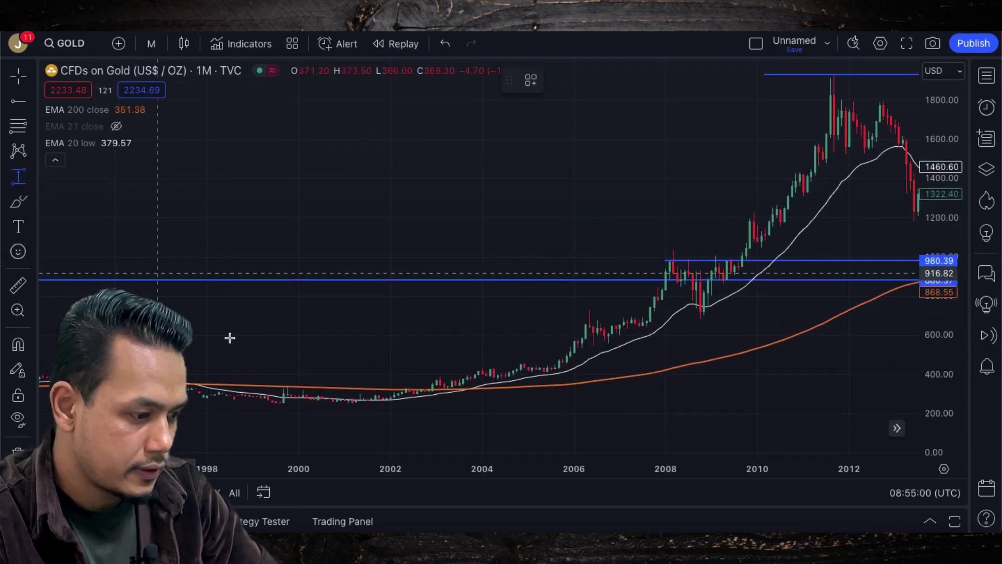
Measure from the 1999 low up to 880 and move the 632.46 range onto the 880.37 line.
{"action": "left_click", "coordinate": [280, 403]}
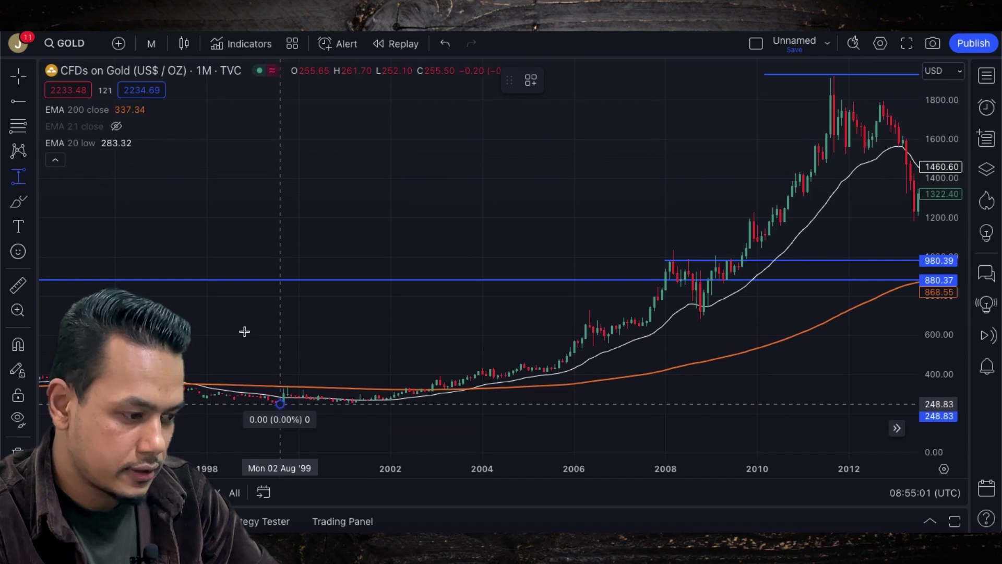
{"action": "left_click", "coordinate": [234, 280]}
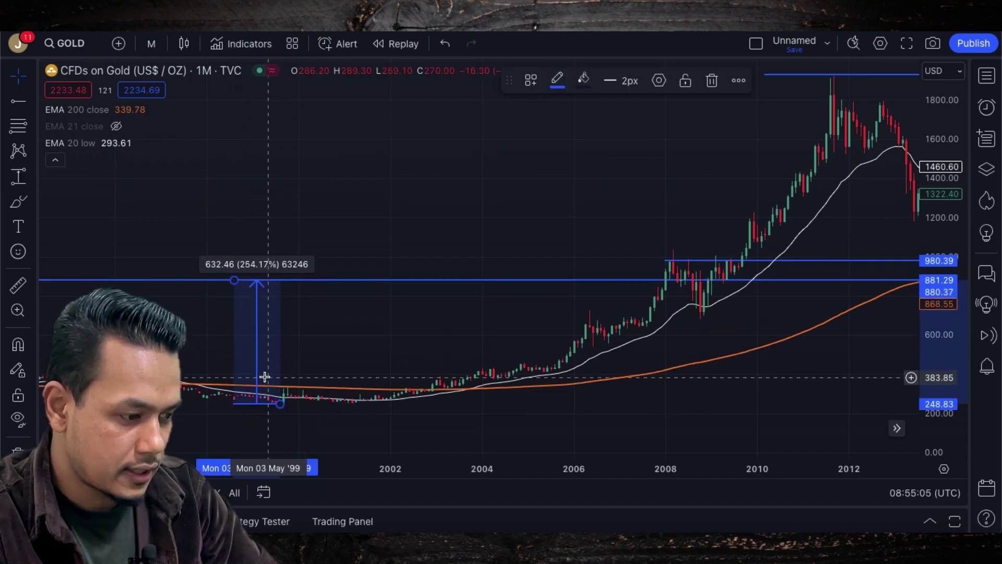
{"action": "left_click_drag", "start_coordinate": [257, 374], "coordinate": [619, 250]}
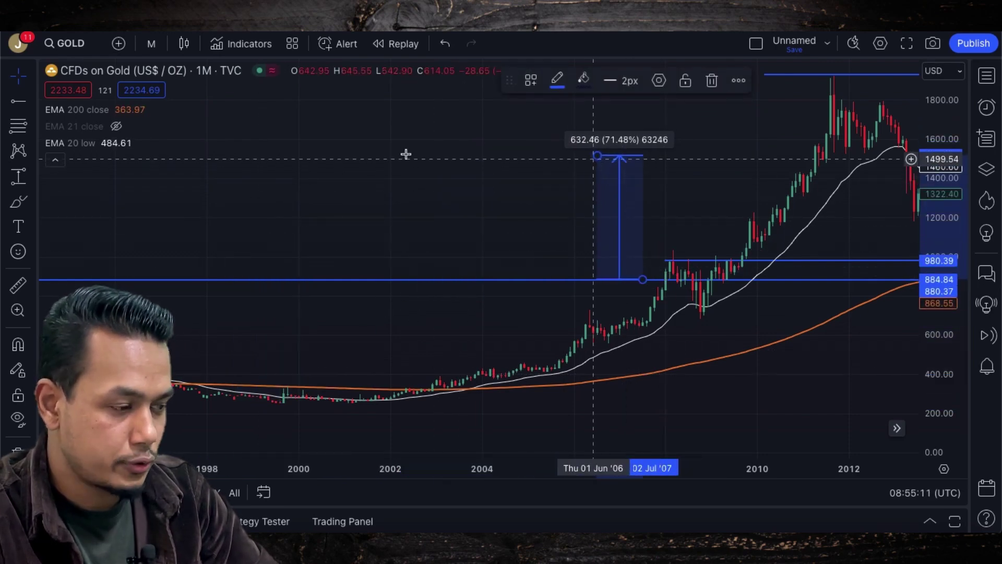
Cap the projection with a horizontal ray at 1517.30.
{"action": "key", "text": "alt+j"}
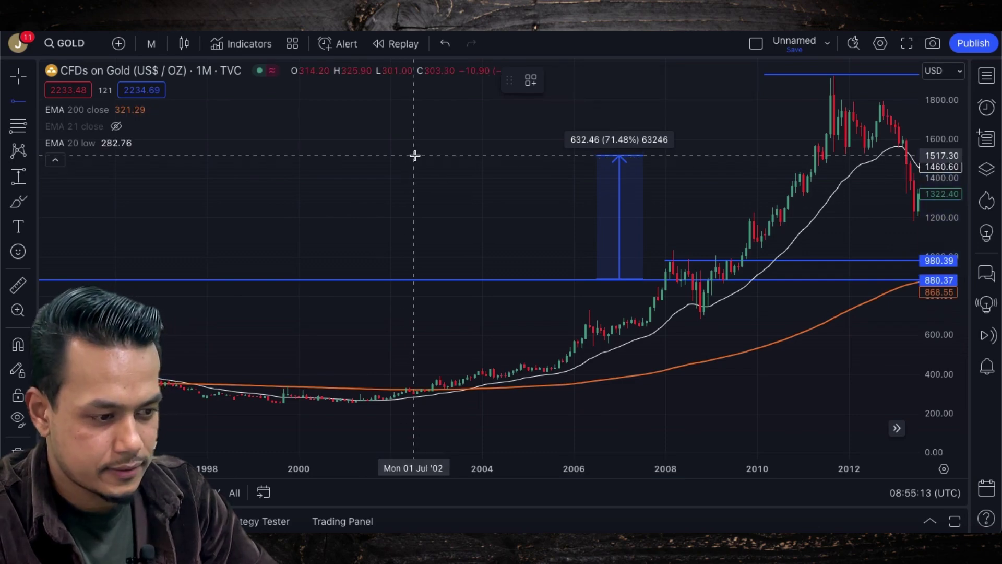
{"action": "left_click", "coordinate": [414, 155]}
{"action": "left_click_drag", "start_coordinate": [843, 241], "coordinate": [716, 249]}
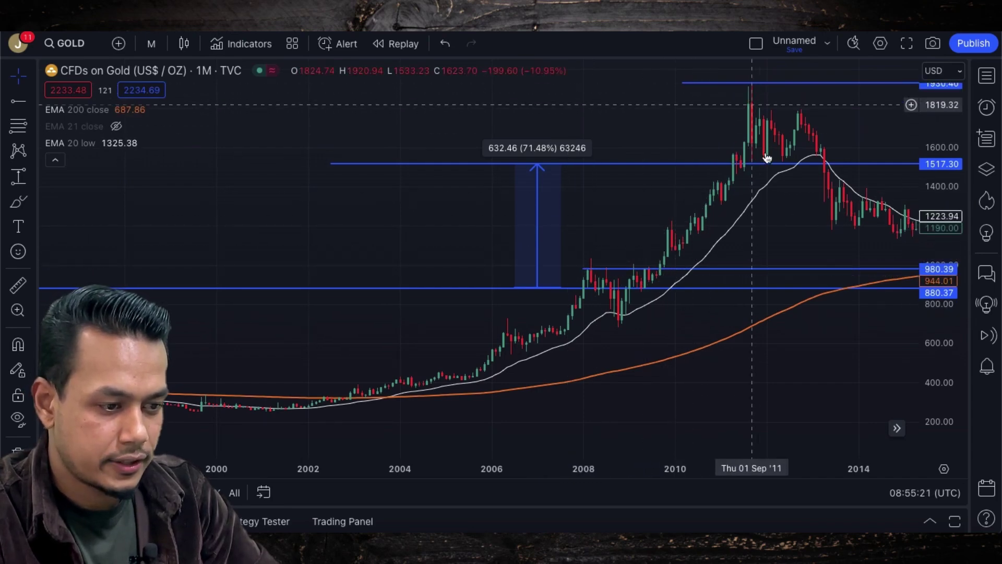
Pan the chart to 2016–2030 so the 1930.40-to-2821.32 measured move is in view.
{"action": "left_click_drag", "start_coordinate": [778, 249], "coordinate": [709, 250]}
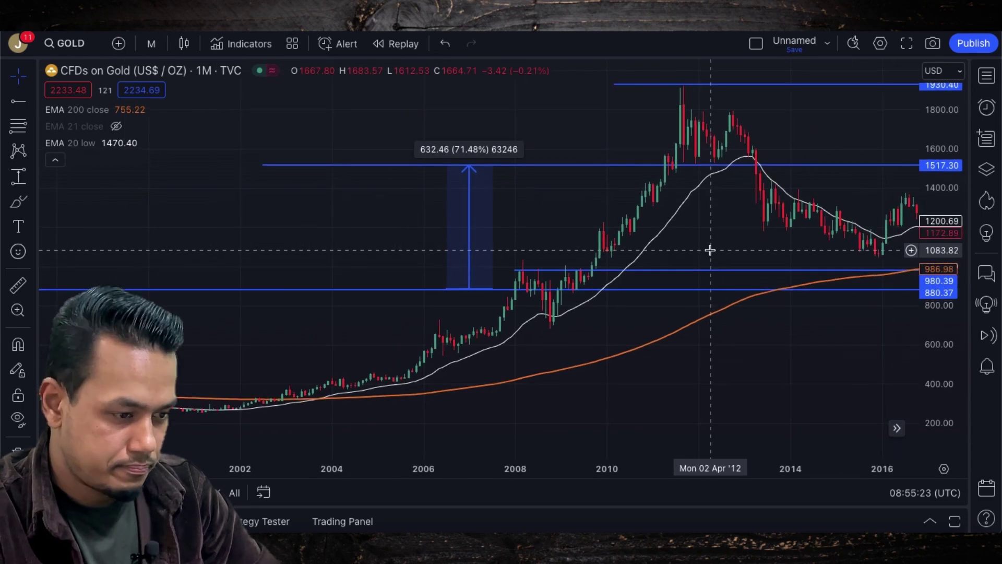
{"action": "left_click_drag", "start_coordinate": [689, 223], "coordinate": [514, 338]}
{"action": "scroll", "coordinate": [574, 237], "scroll_direction": "right", "scroll_amount": 2}
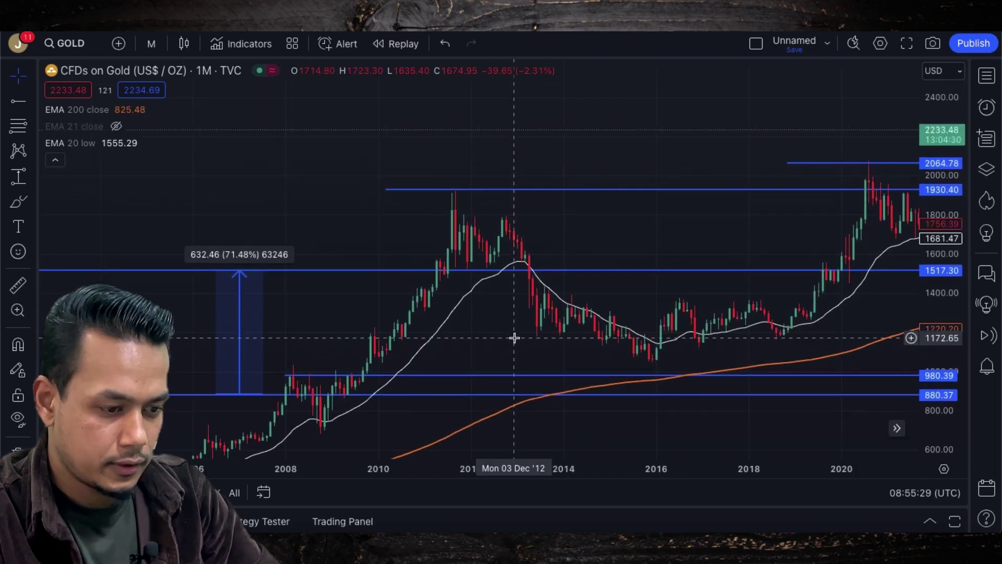
{"action": "scroll", "coordinate": [698, 295], "scroll_direction": "right", "scroll_amount": 8}
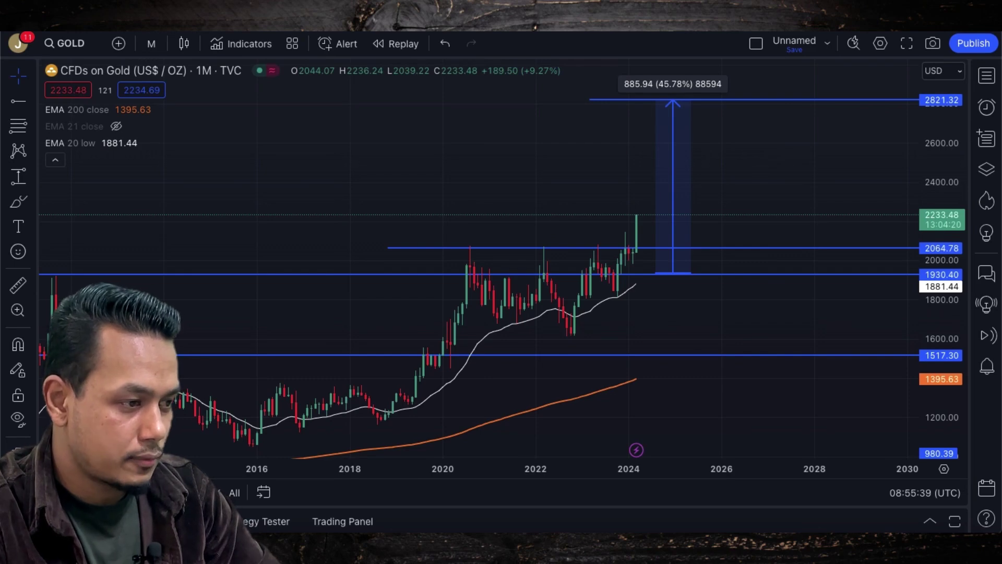
Search 'ounce to tola' in a new Chrome tab and open the Convert Units converter.
{"action": "key", "text": "super+t"}
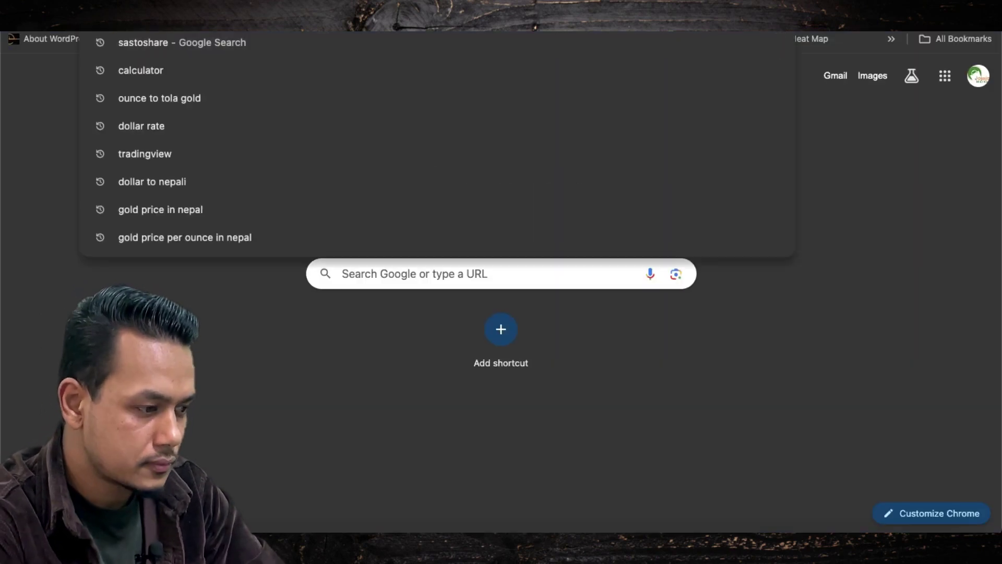
{"action": "type", "text": "ounce to tol"}
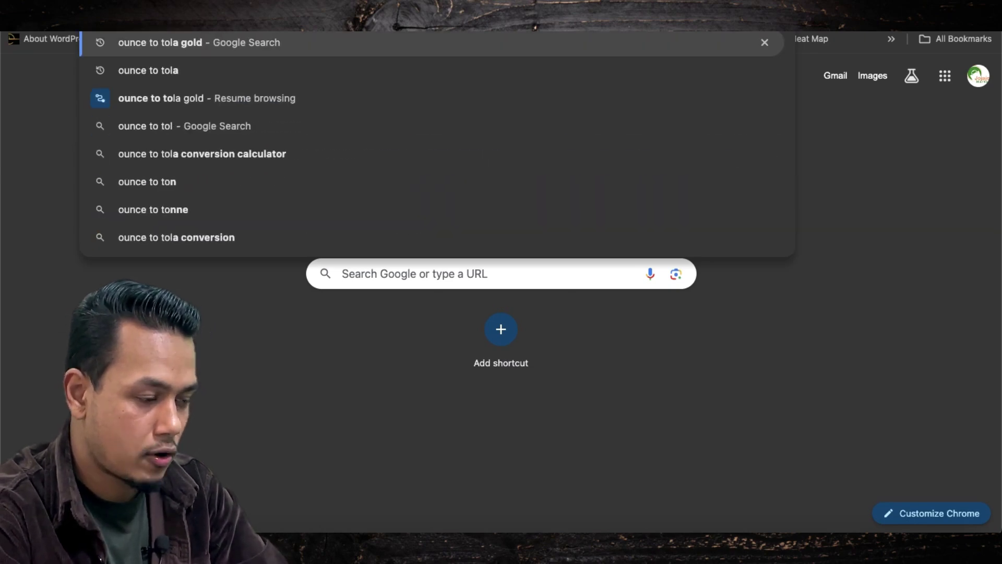
{"action": "key", "text": "Return"}
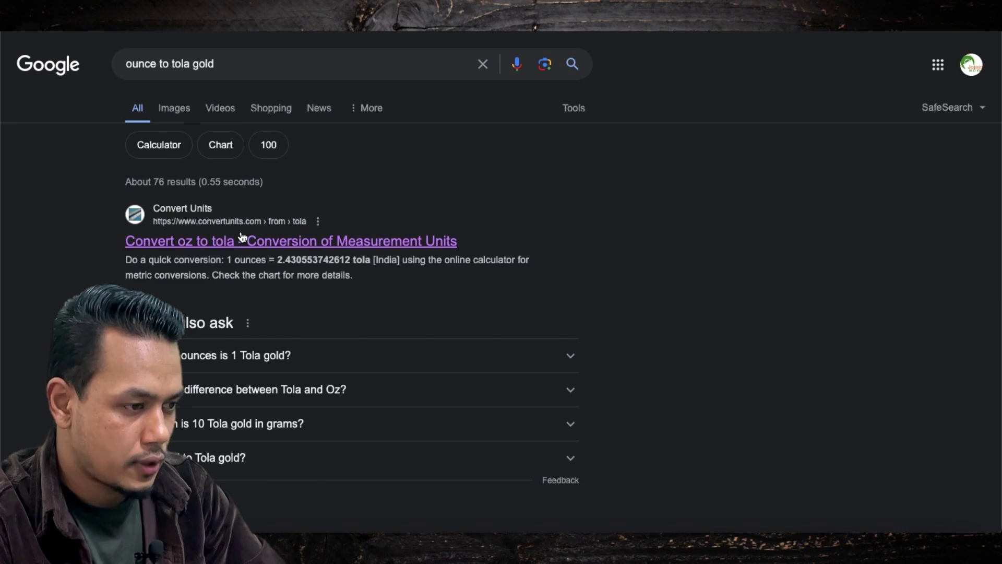
{"action": "left_click", "coordinate": [242, 240]}
Convert 1 ounce to tola, getting 2.430553742612 tola.
{"action": "left_click", "coordinate": [219, 246]}
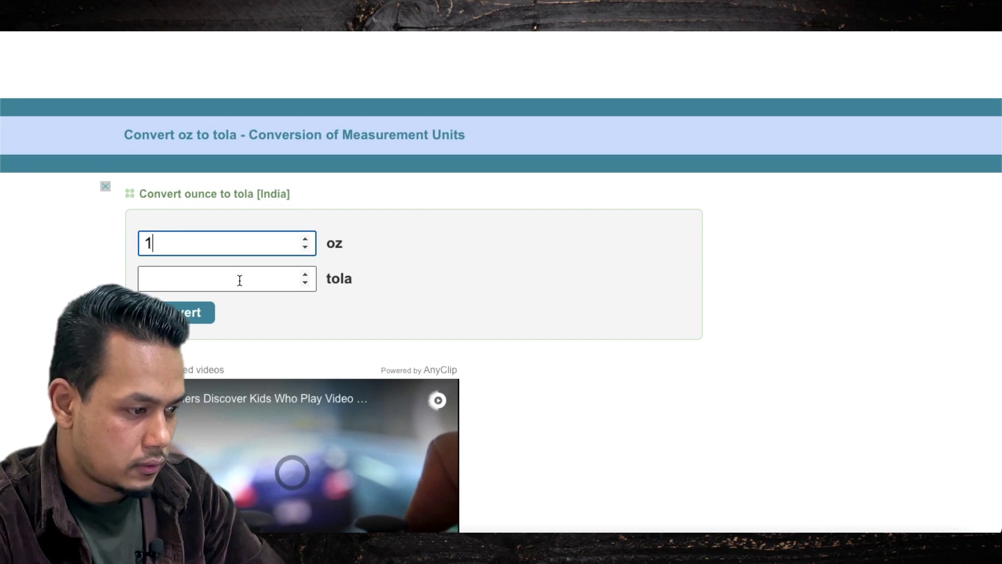
{"action": "left_click", "coordinate": [436, 264]}
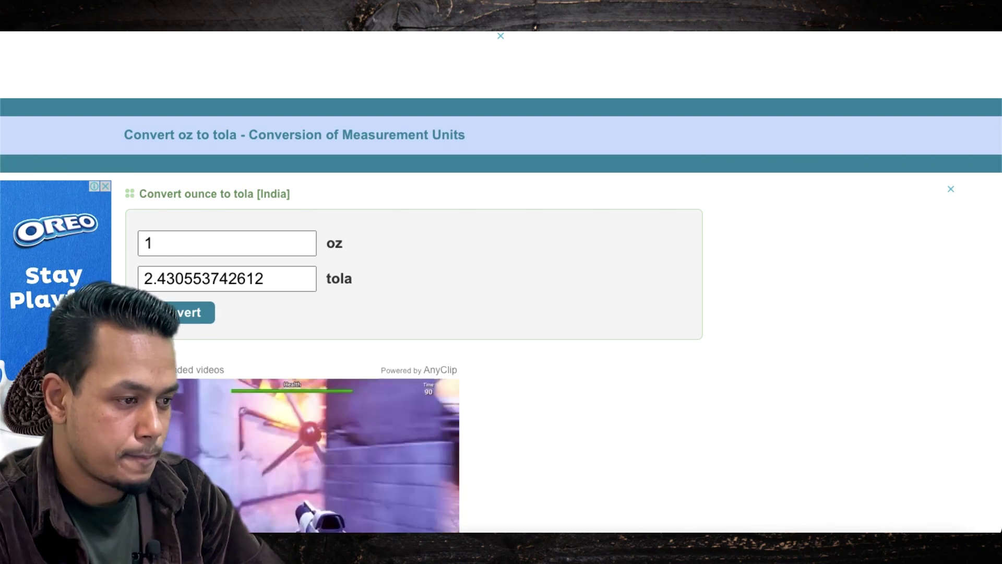
{"action": "key", "text": "super+t"}
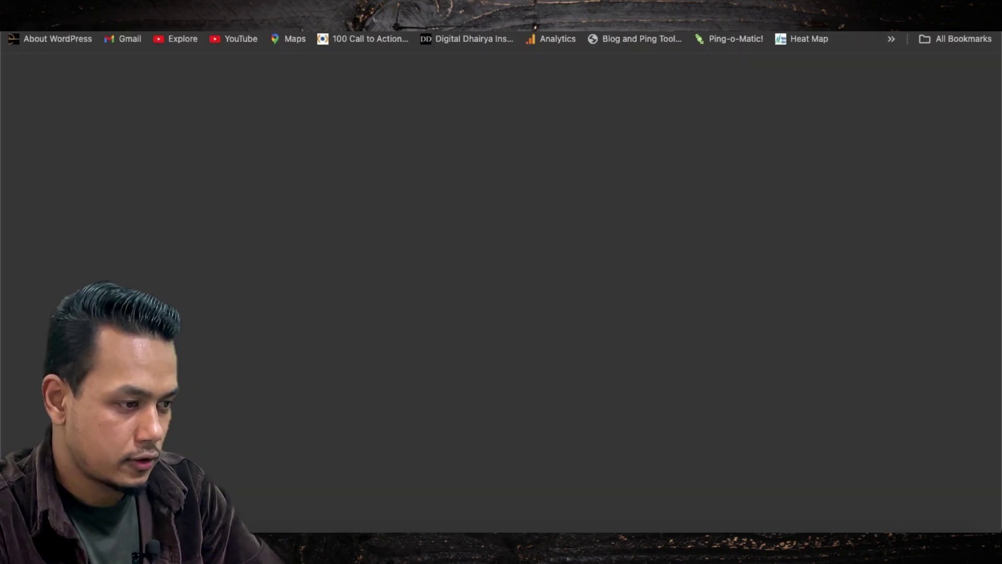
Look up the dollar price in Nepal (1 USD = 133.52 NPR), then start a fresh tab.
{"action": "type", "text": "dol"}
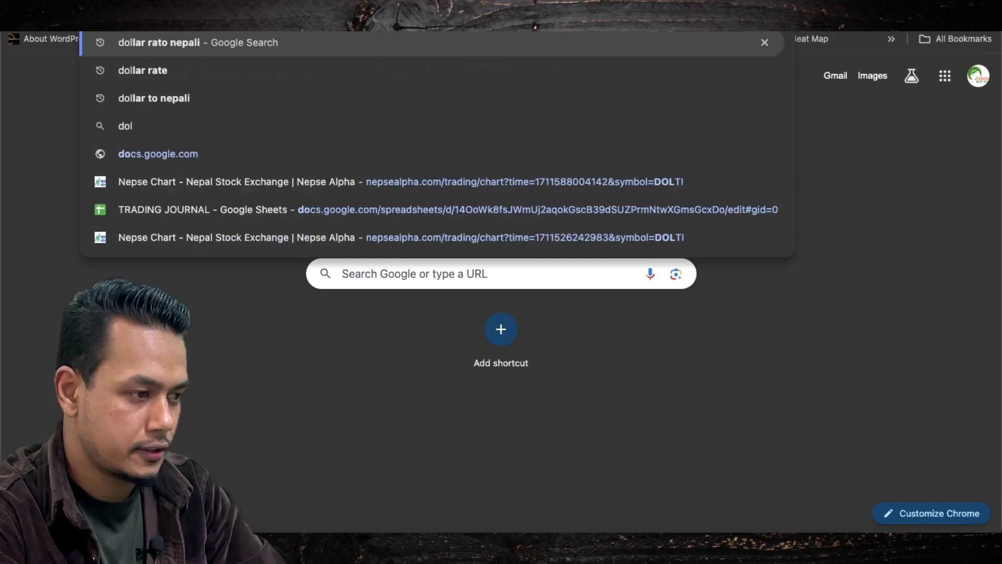
{"action": "type", "text": "lar"}
{"action": "type", "text": " price"}
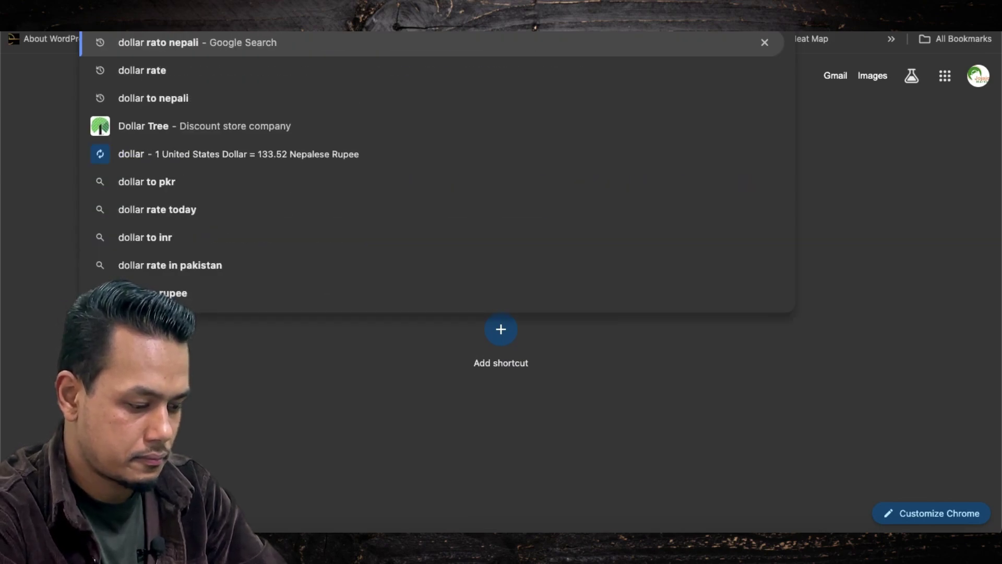
{"action": "type", "text": " ne"}
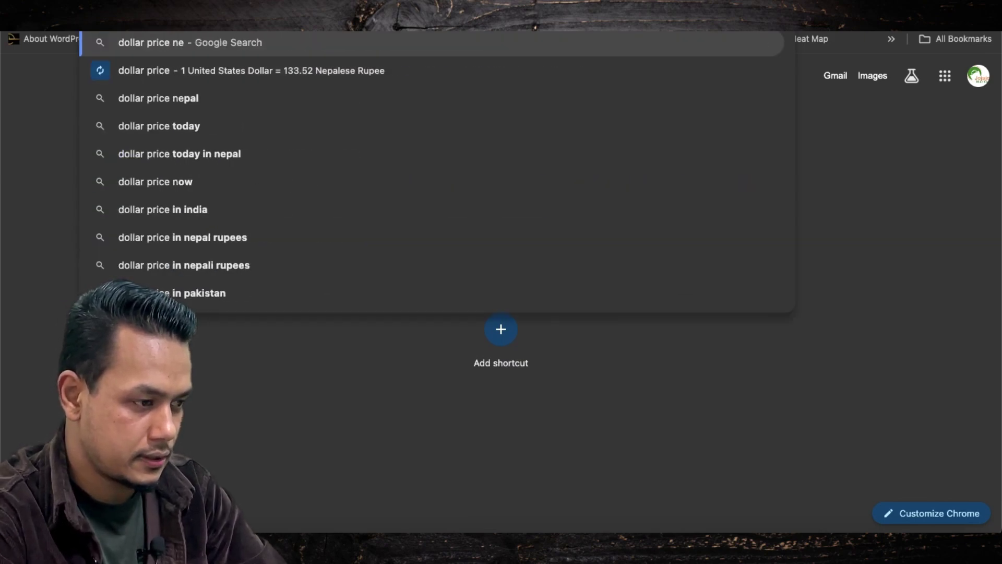
{"action": "key", "text": "Escape"}
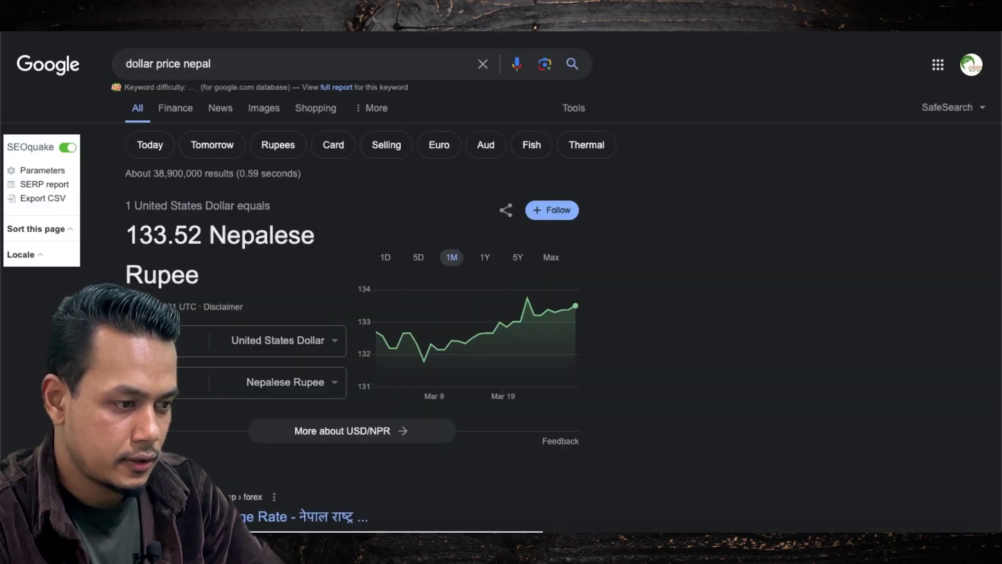
{"action": "key", "text": "super+t"}
Bring up Google's calculator and compute 2800 × 133.5 = 373800.
{"action": "type", "text": "calculator"}
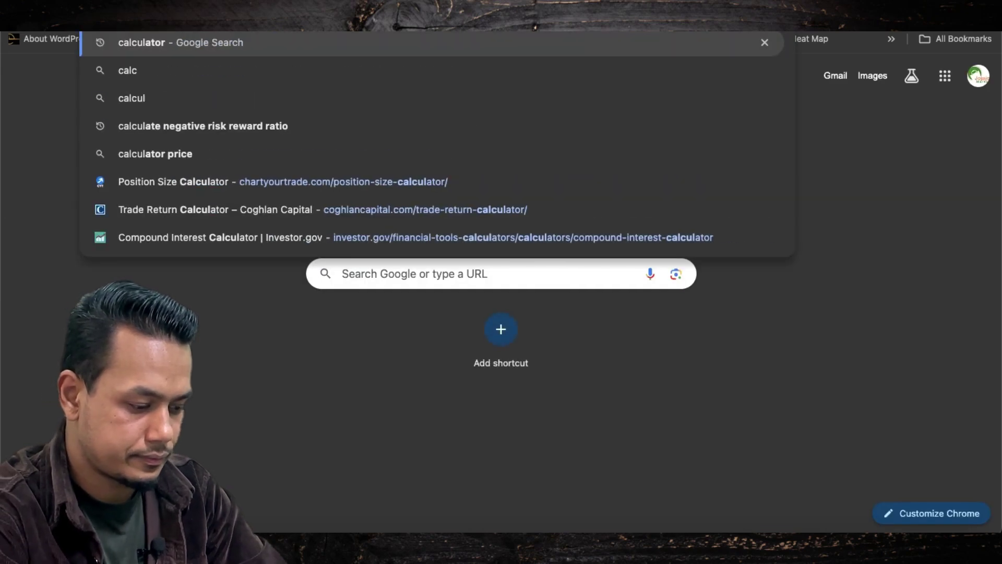
{"action": "key", "text": "Return"}
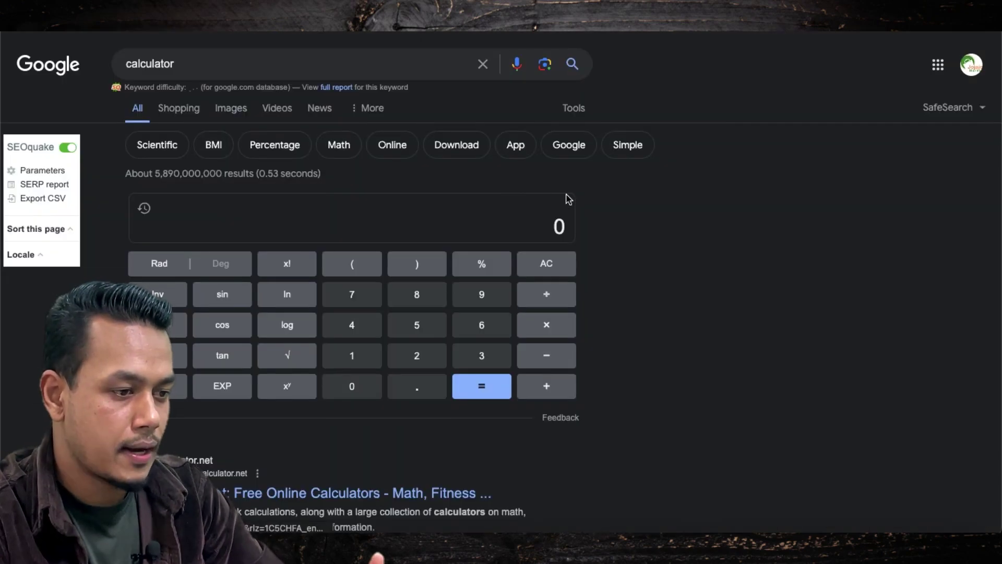
{"action": "left_click", "coordinate": [427, 358]}
{"action": "left_click", "coordinate": [374, 386]}
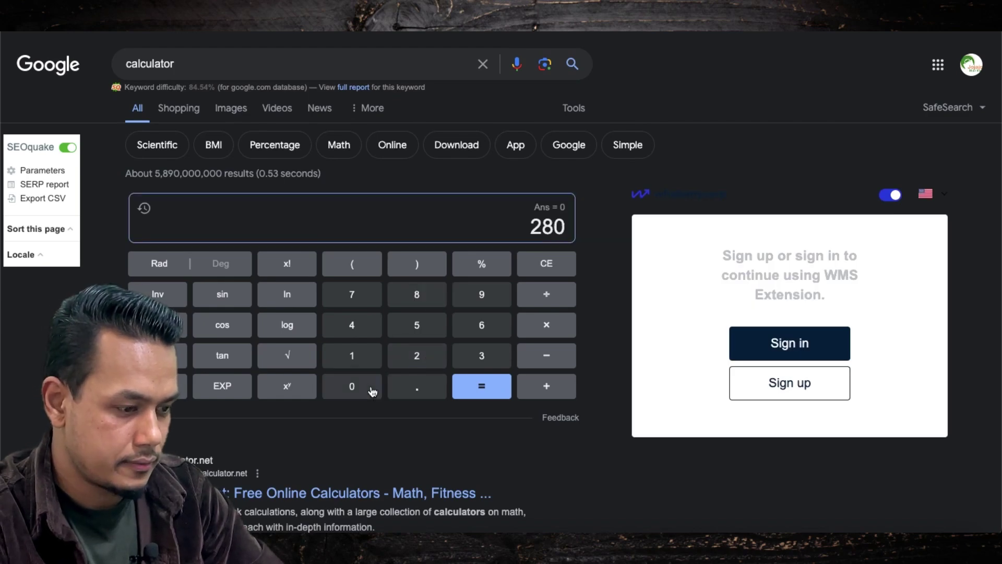
{"action": "left_click", "coordinate": [372, 388]}
{"action": "left_click", "coordinate": [548, 326]}
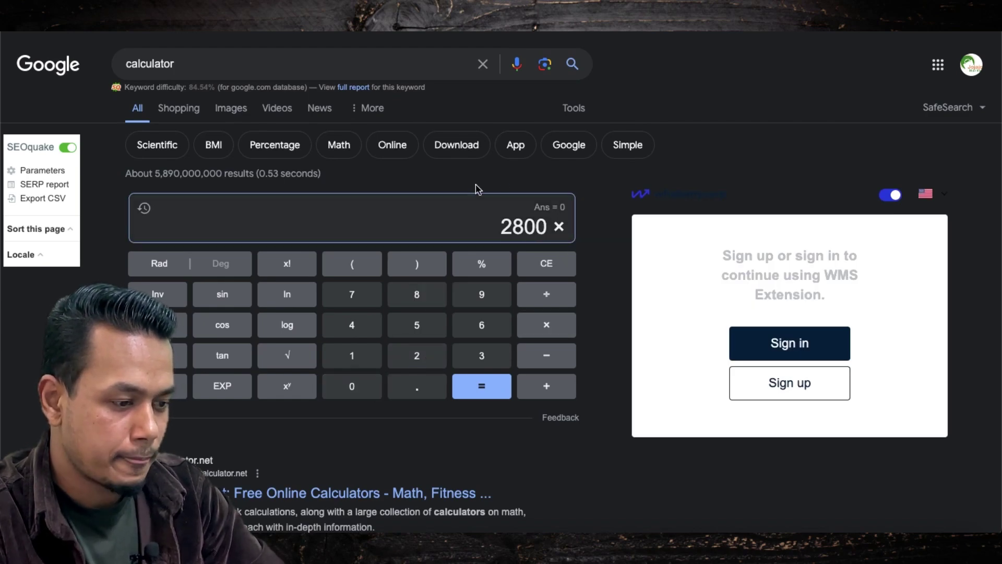
{"action": "left_click", "coordinate": [371, 364]}
{"action": "left_click", "coordinate": [478, 359]}
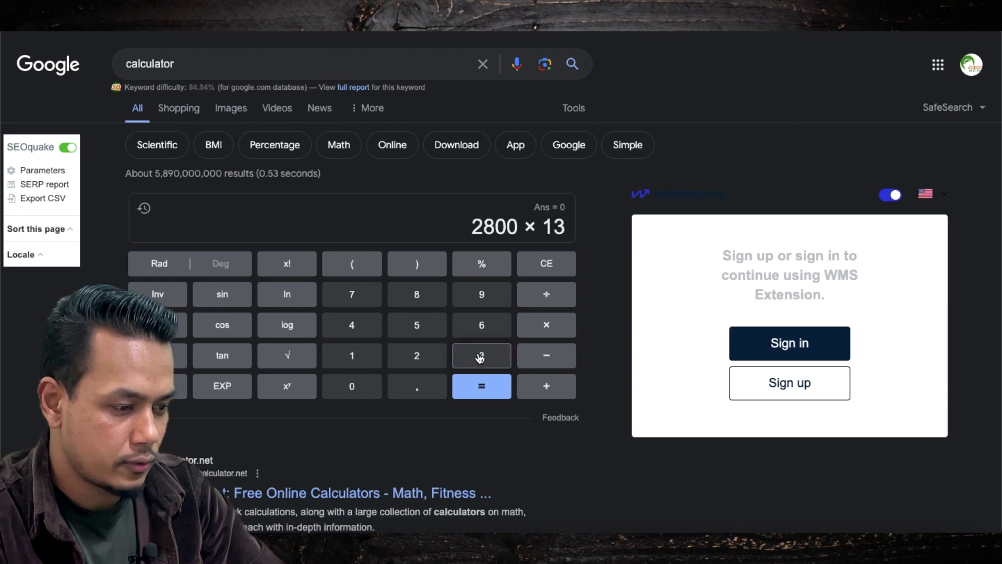
{"action": "left_click", "coordinate": [480, 359]}
{"action": "left_click", "coordinate": [432, 390]}
{"action": "left_click", "coordinate": [420, 329]}
{"action": "left_click", "coordinate": [491, 389]}
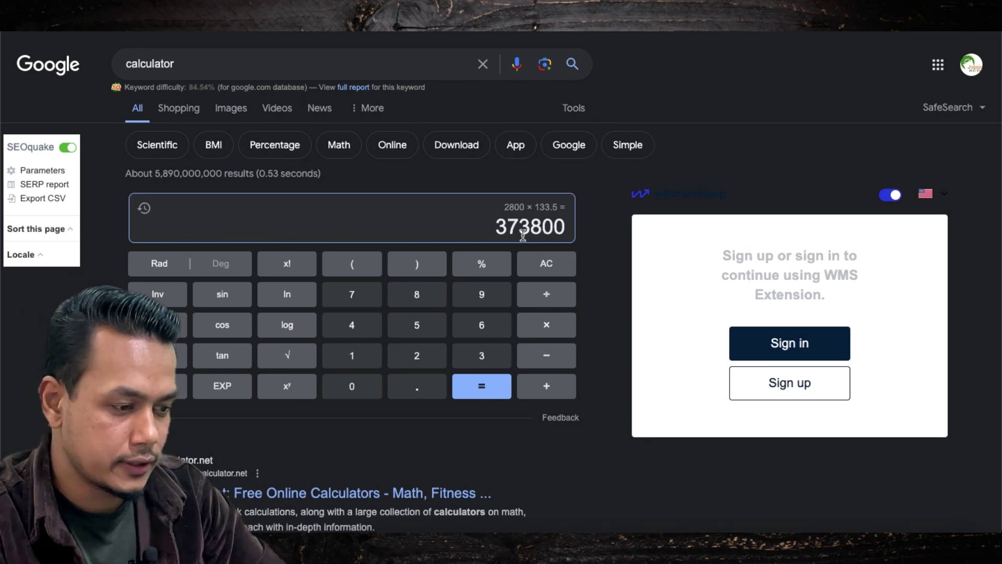
Divide 373800 by the tola factor 2.4 to get 155750.
{"action": "left_click", "coordinate": [556, 294]}
{"action": "left_click", "coordinate": [416, 356]}
{"action": "left_click", "coordinate": [418, 391]}
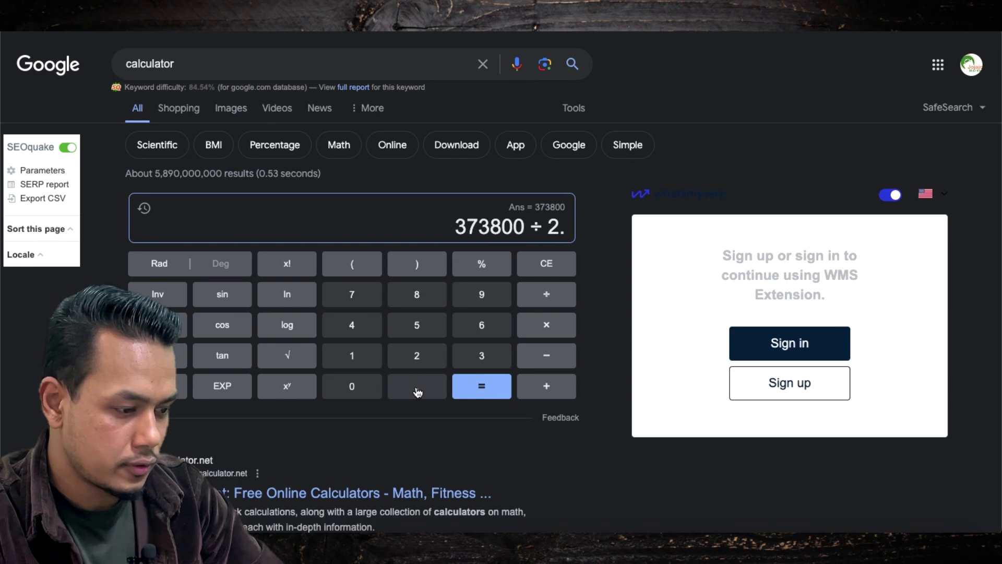
{"action": "left_click", "coordinate": [359, 327]}
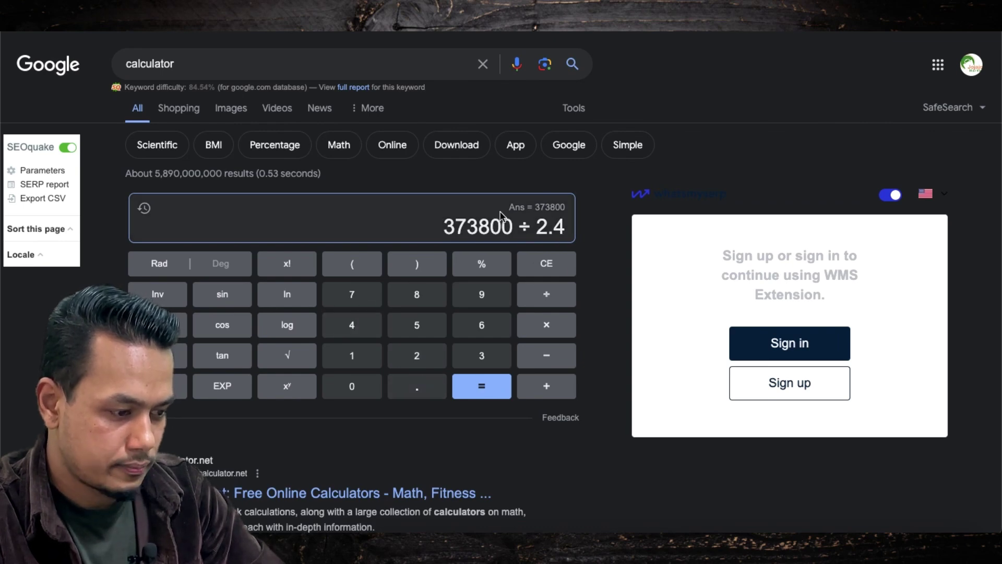
{"action": "left_click", "coordinate": [490, 379]}
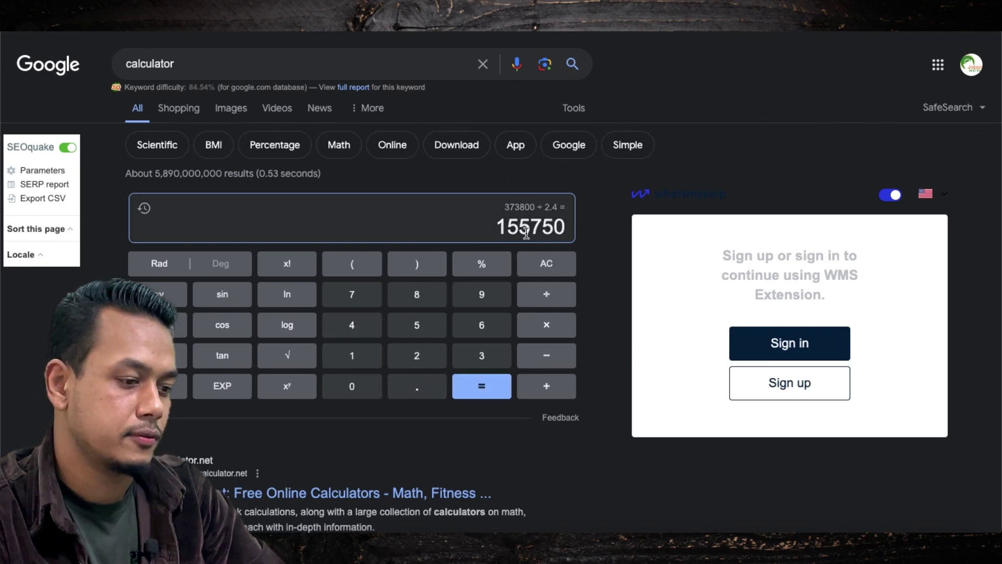